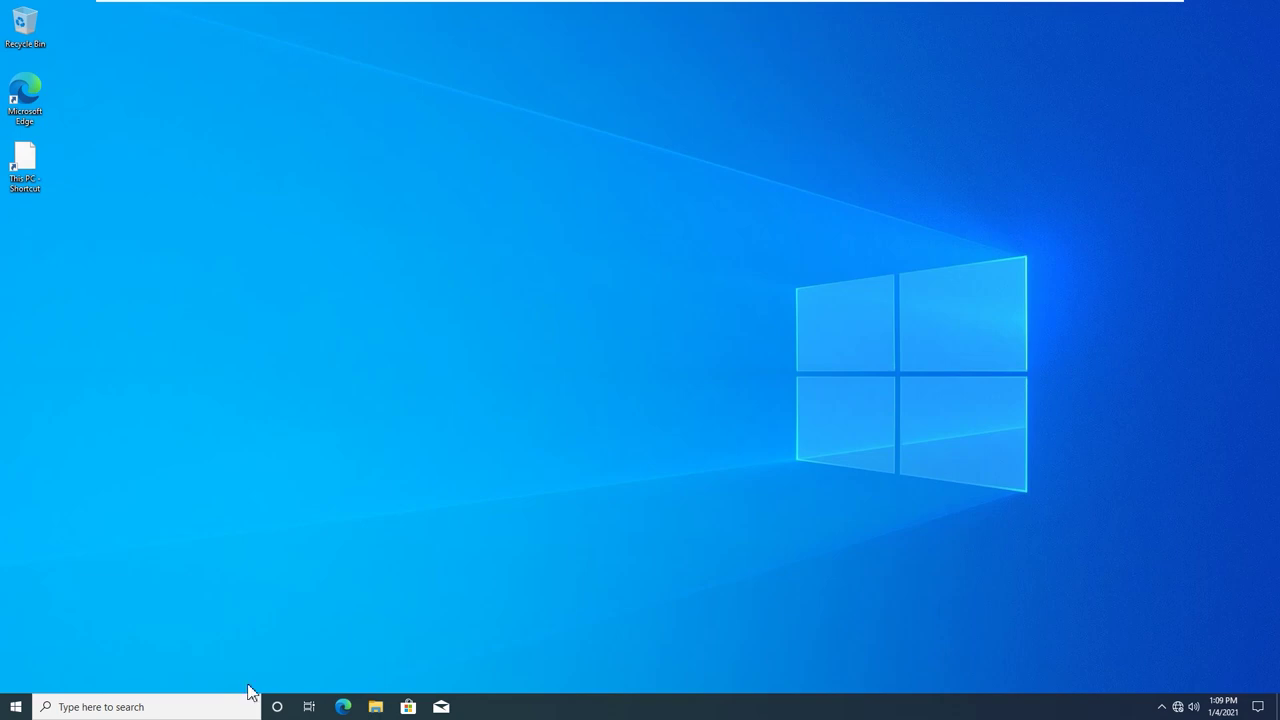
# Open Disk Management and initialize Disk 1, Disk 2 and Disk 3 with the GPT partition style.
pyautogui.click(174, 706)
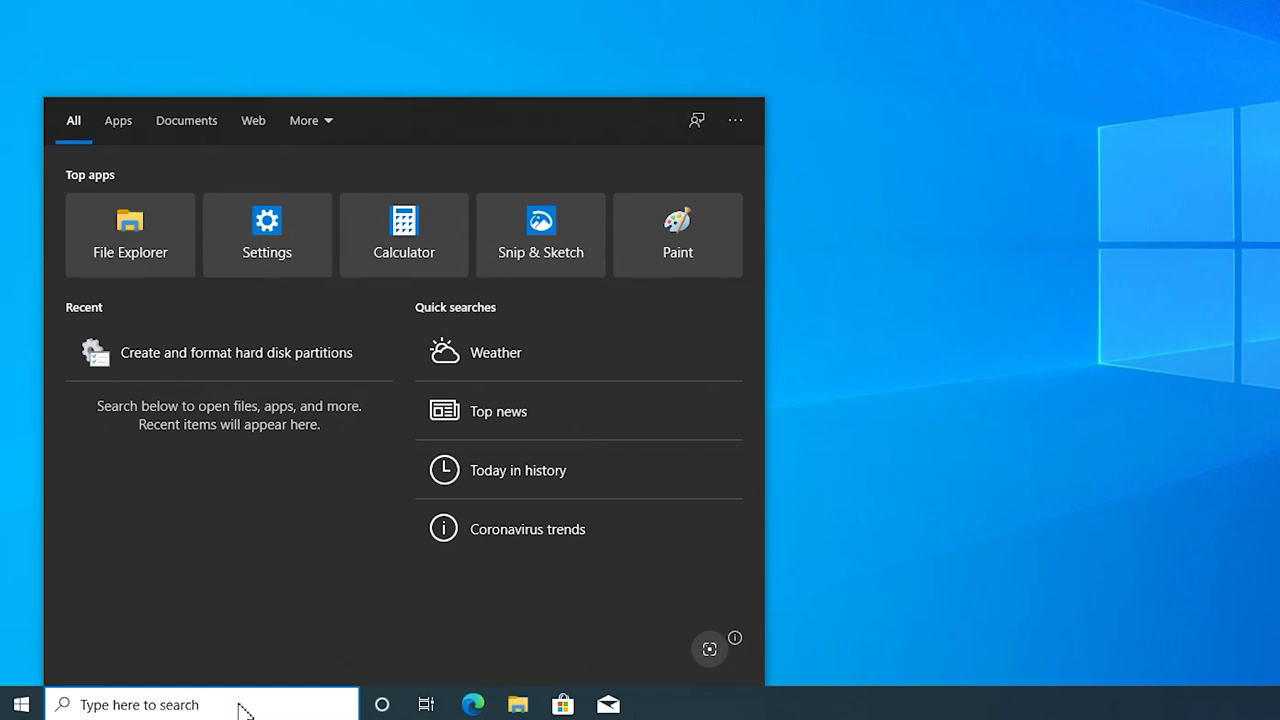
pyautogui.write('di')
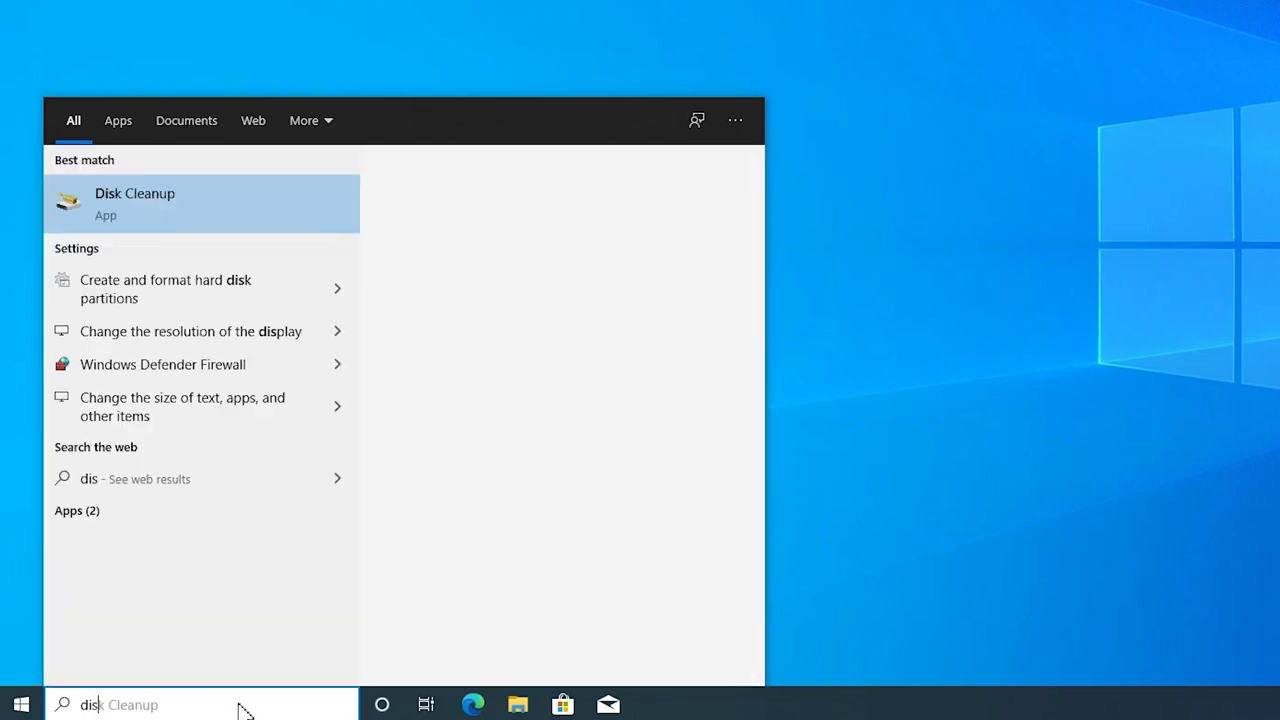
pyautogui.write('s')
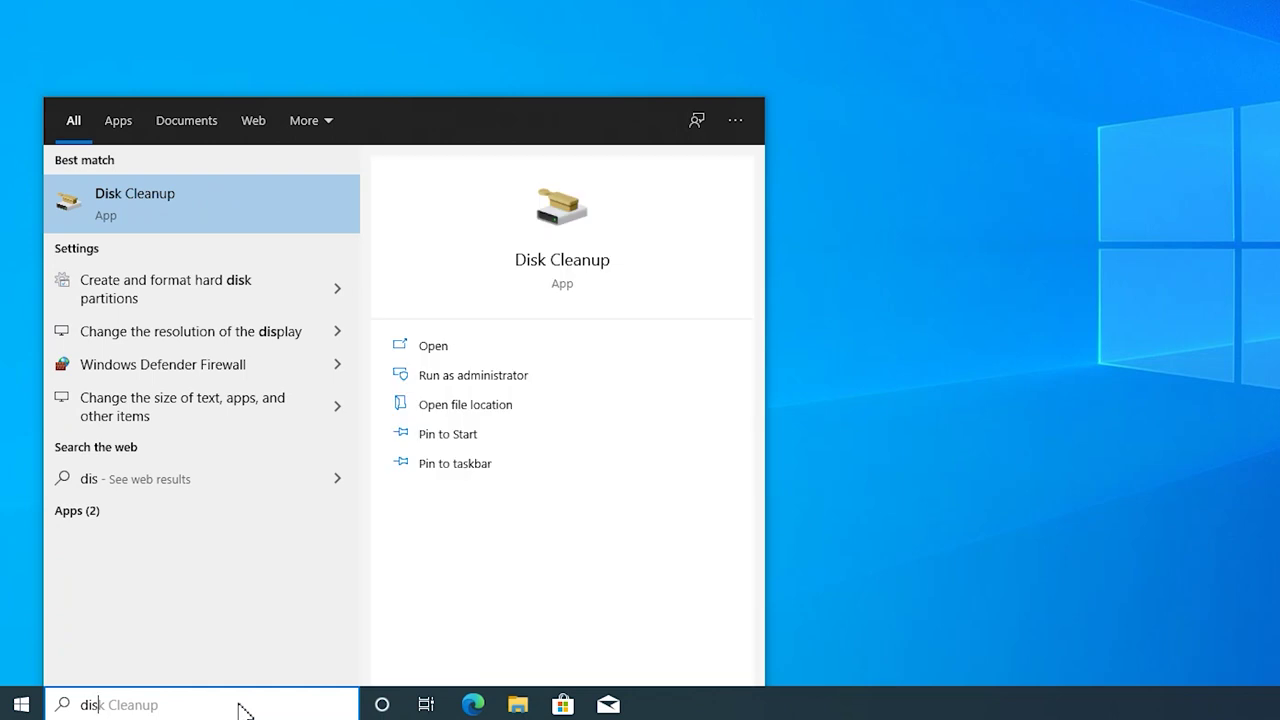
pyautogui.write('k ma')
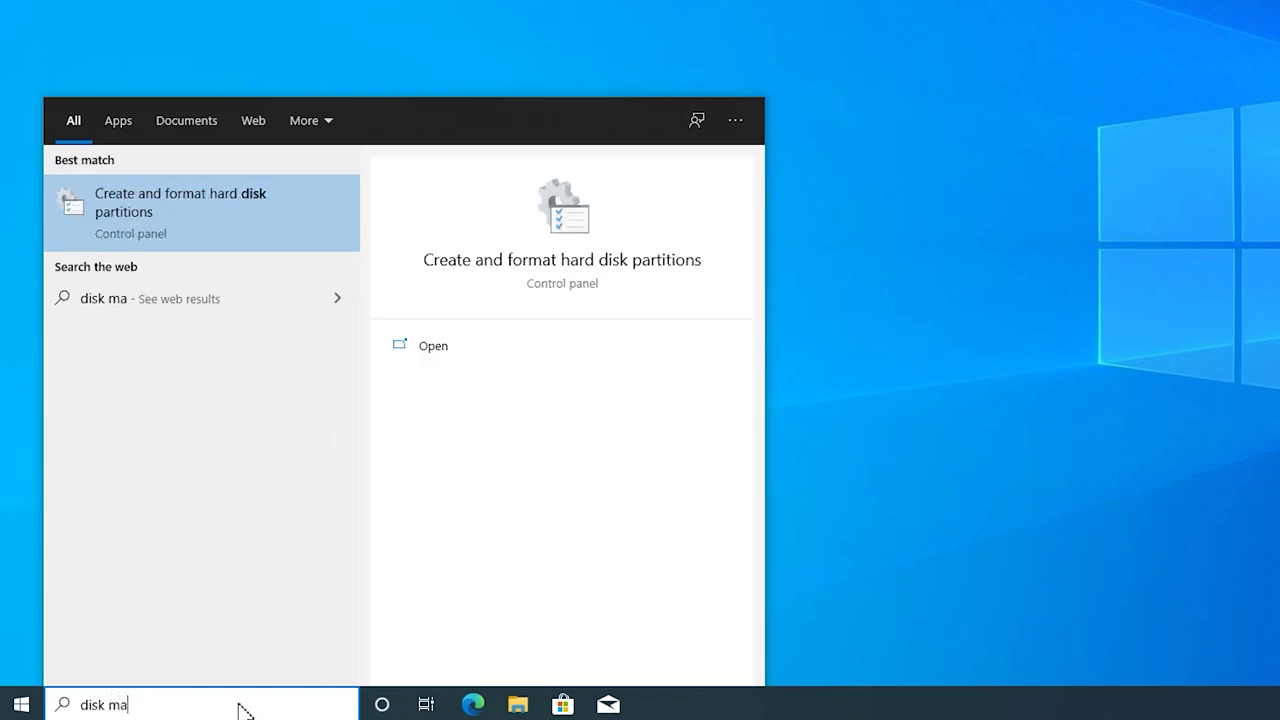
pyautogui.press('Return')
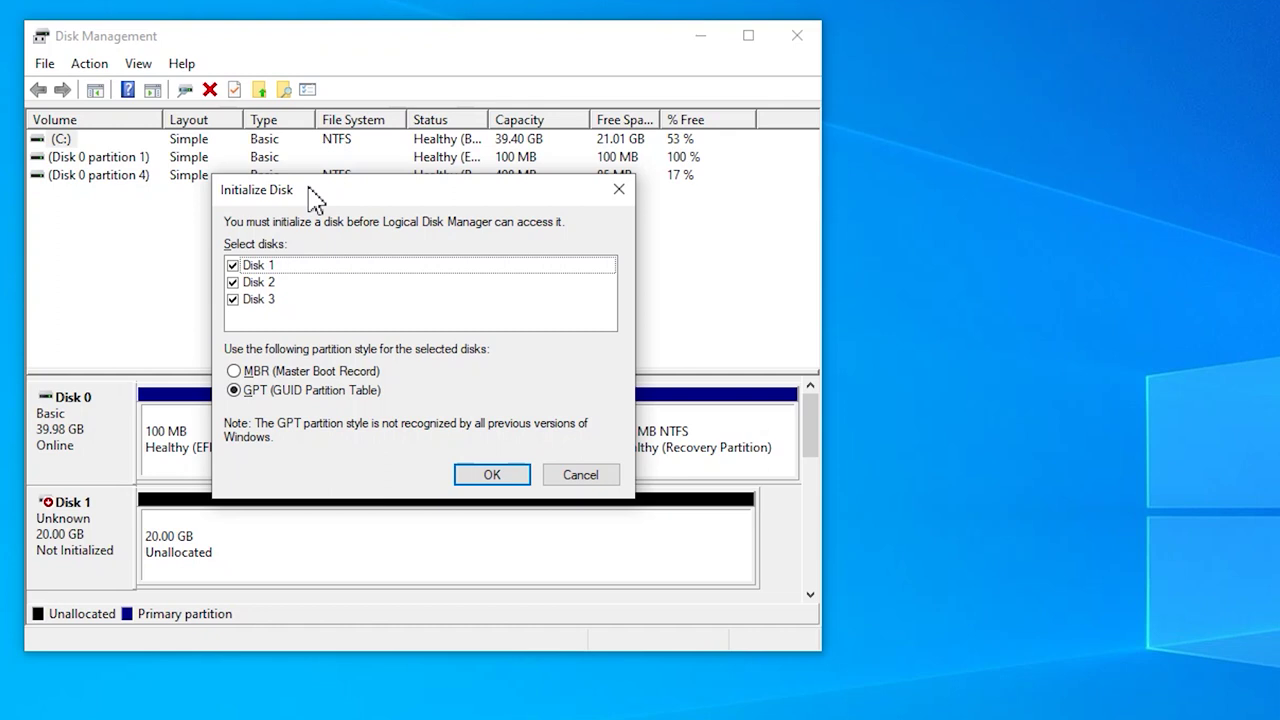
pyautogui.click(490, 476)
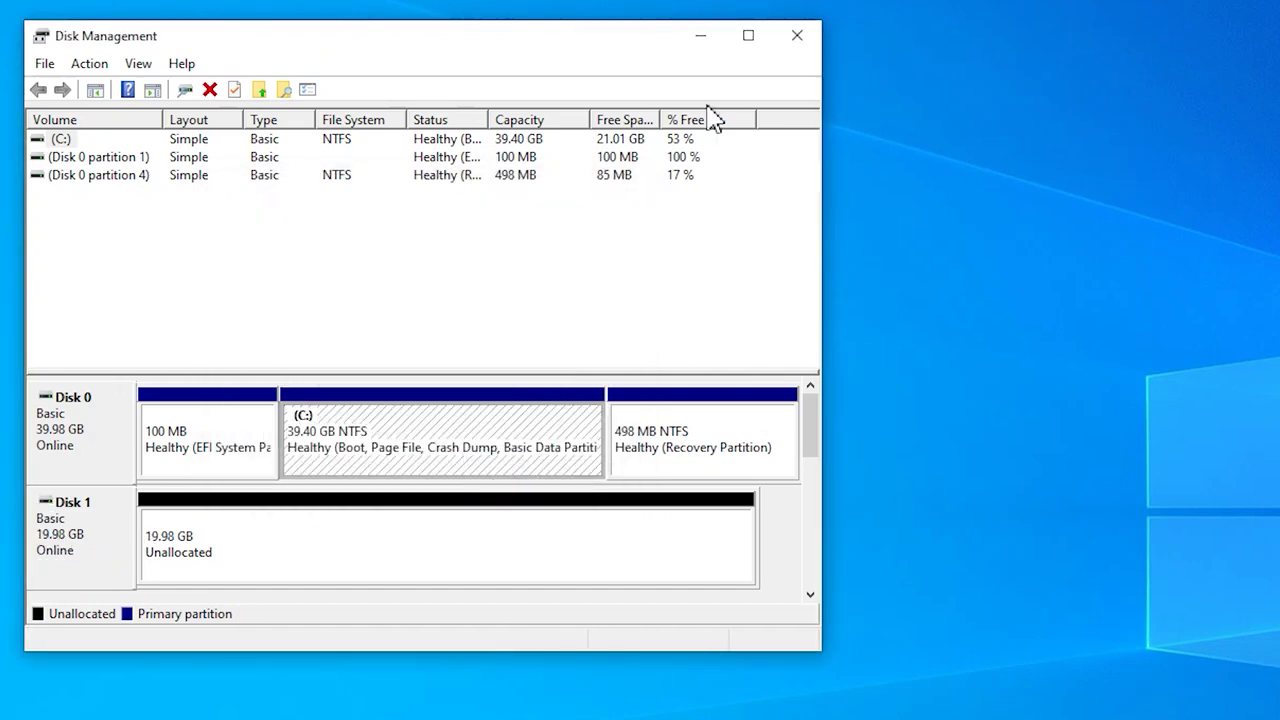
pyautogui.click(752, 38)
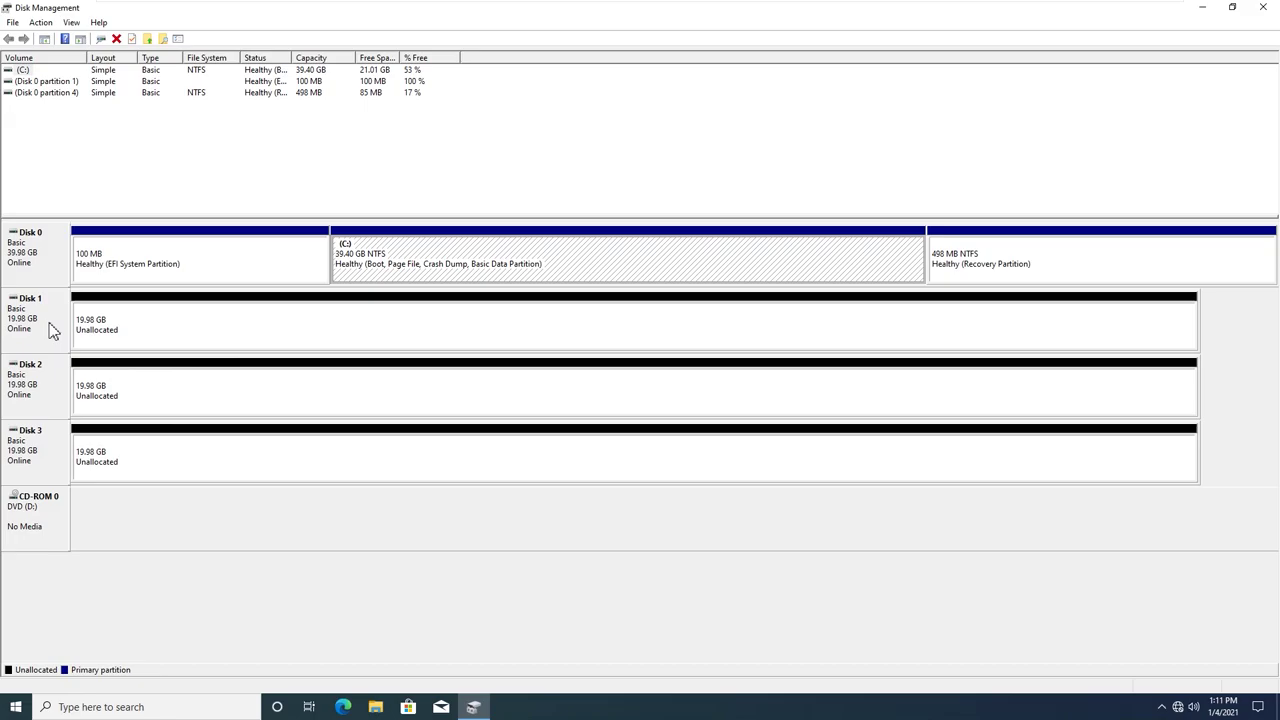
# Start a new striped volume from Disk 1 and add Disk 2 to the selected disks.
pyautogui.rightClick(52, 331)
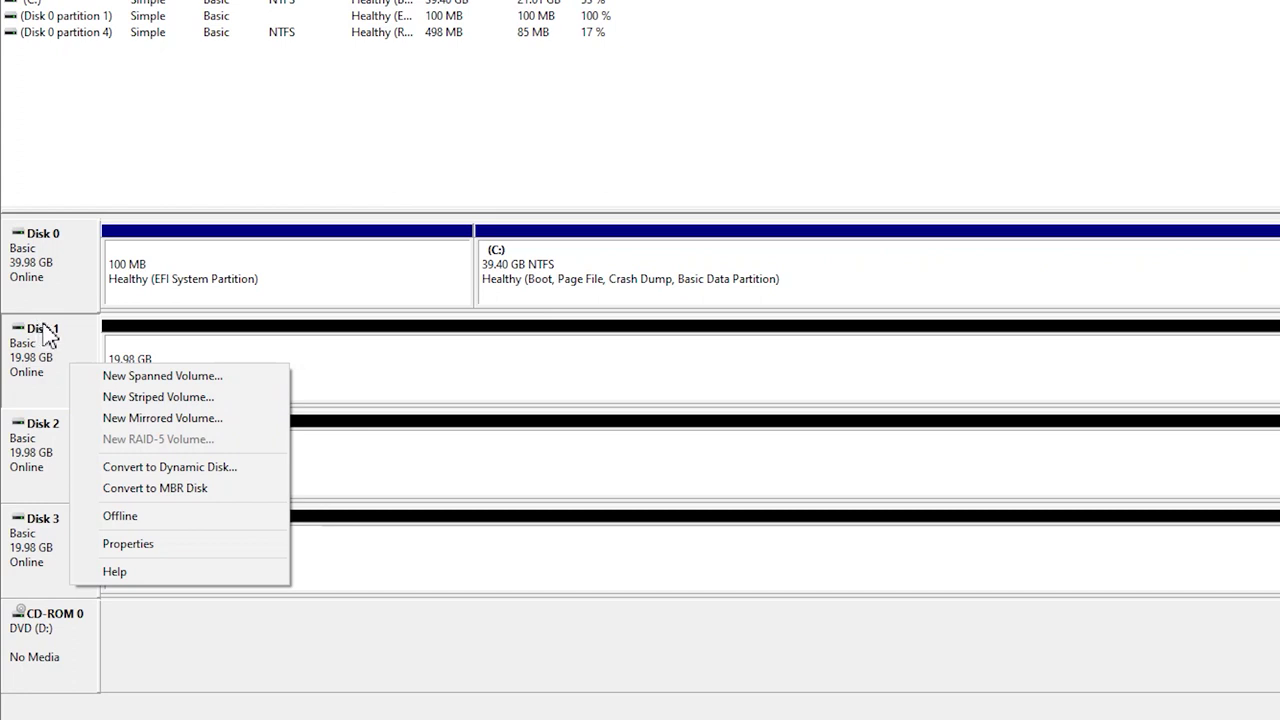
pyautogui.click(146, 398)
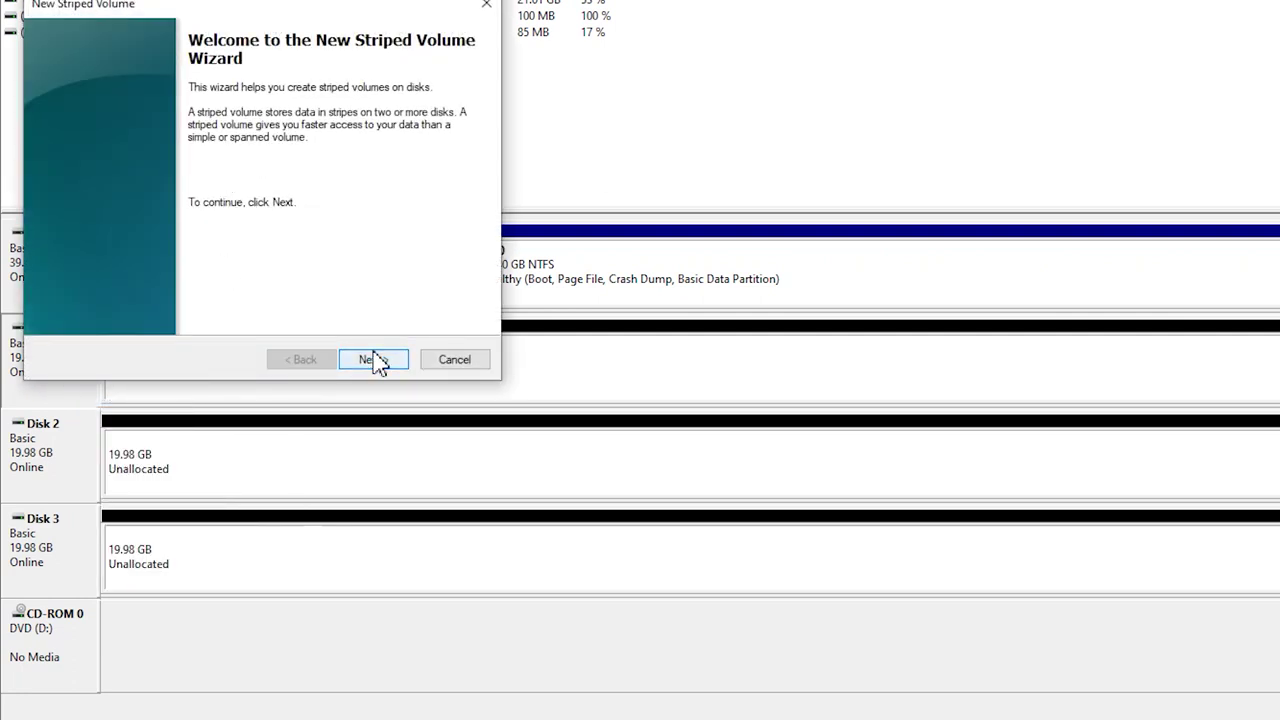
pyautogui.click(375, 361)
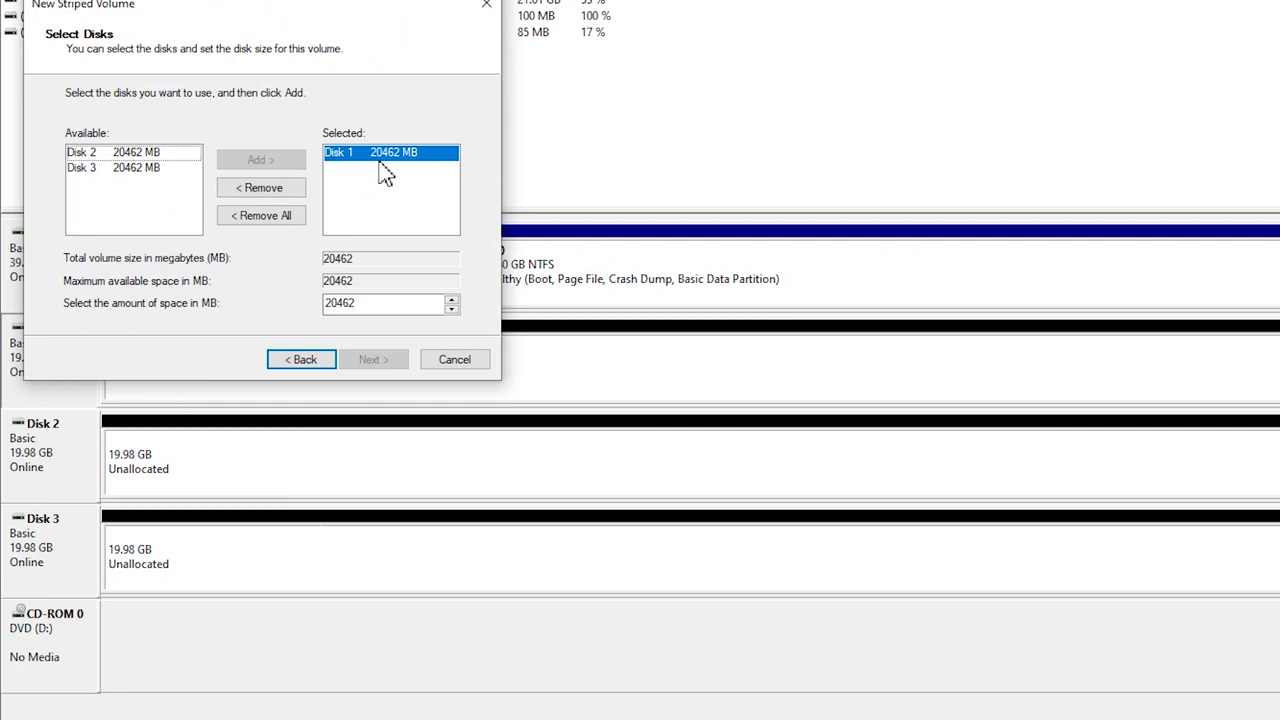
pyautogui.click(150, 153)
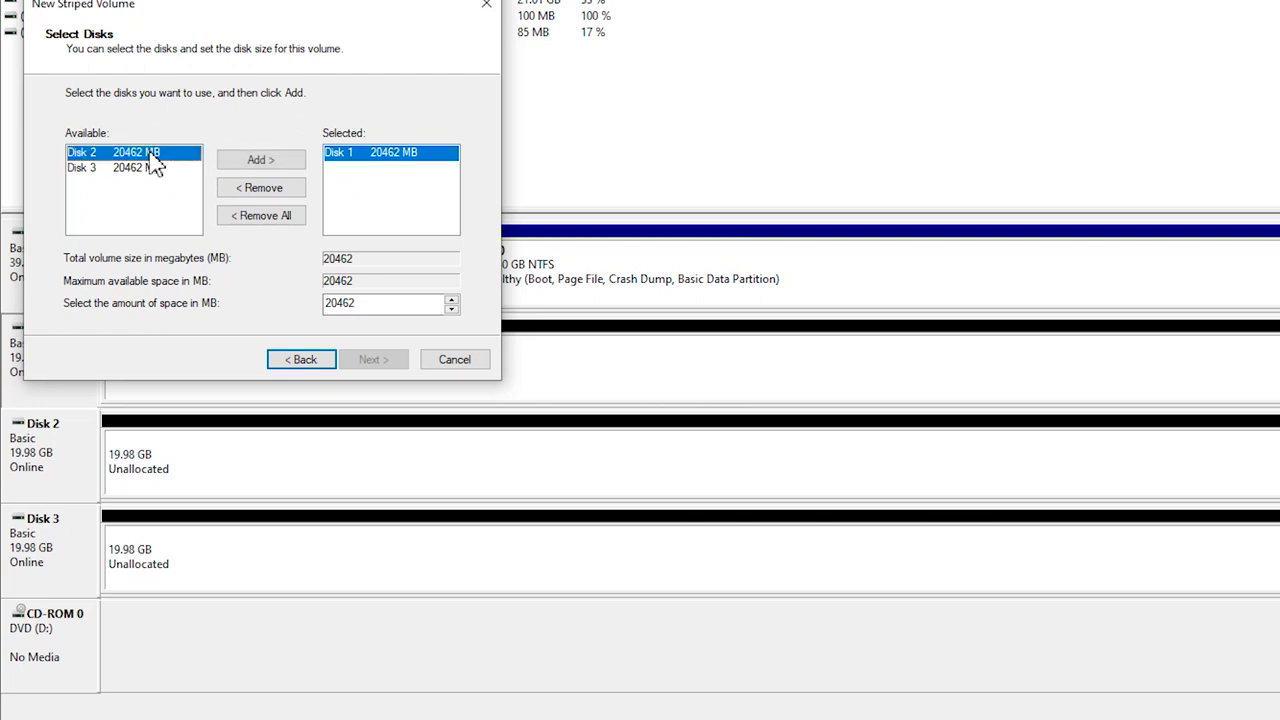
pyautogui.click(255, 162)
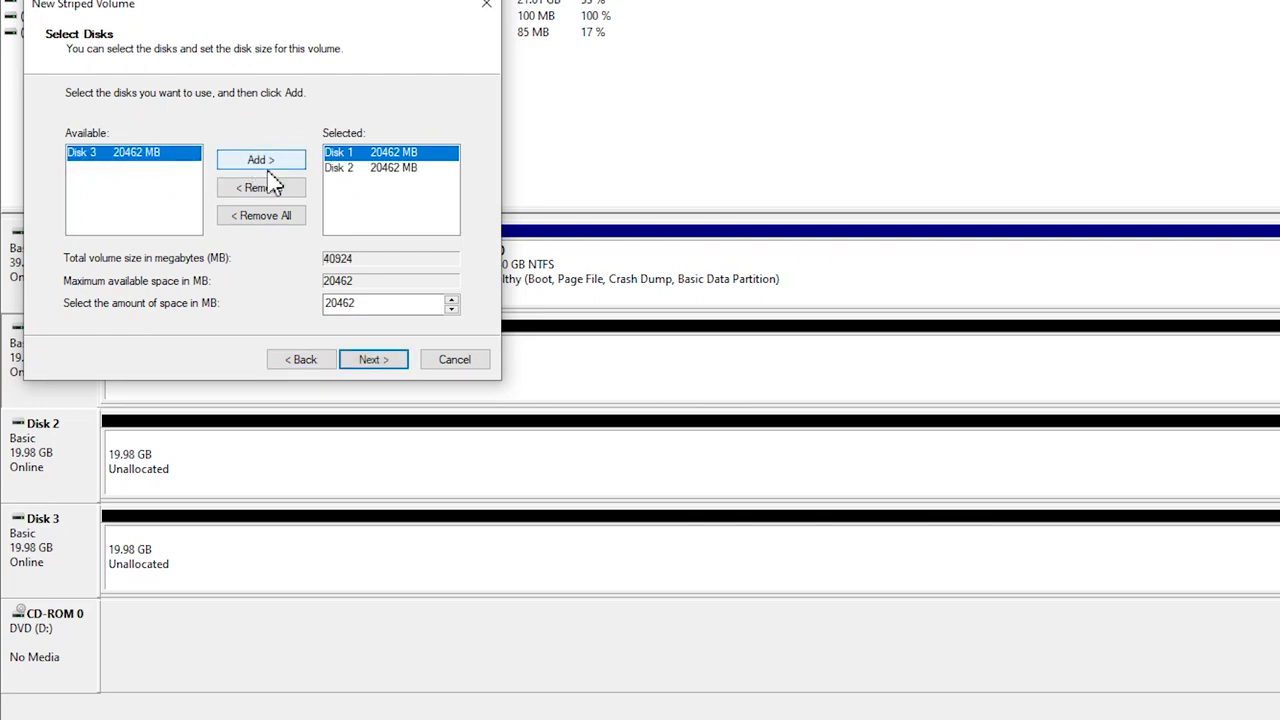
pyautogui.click(370, 362)
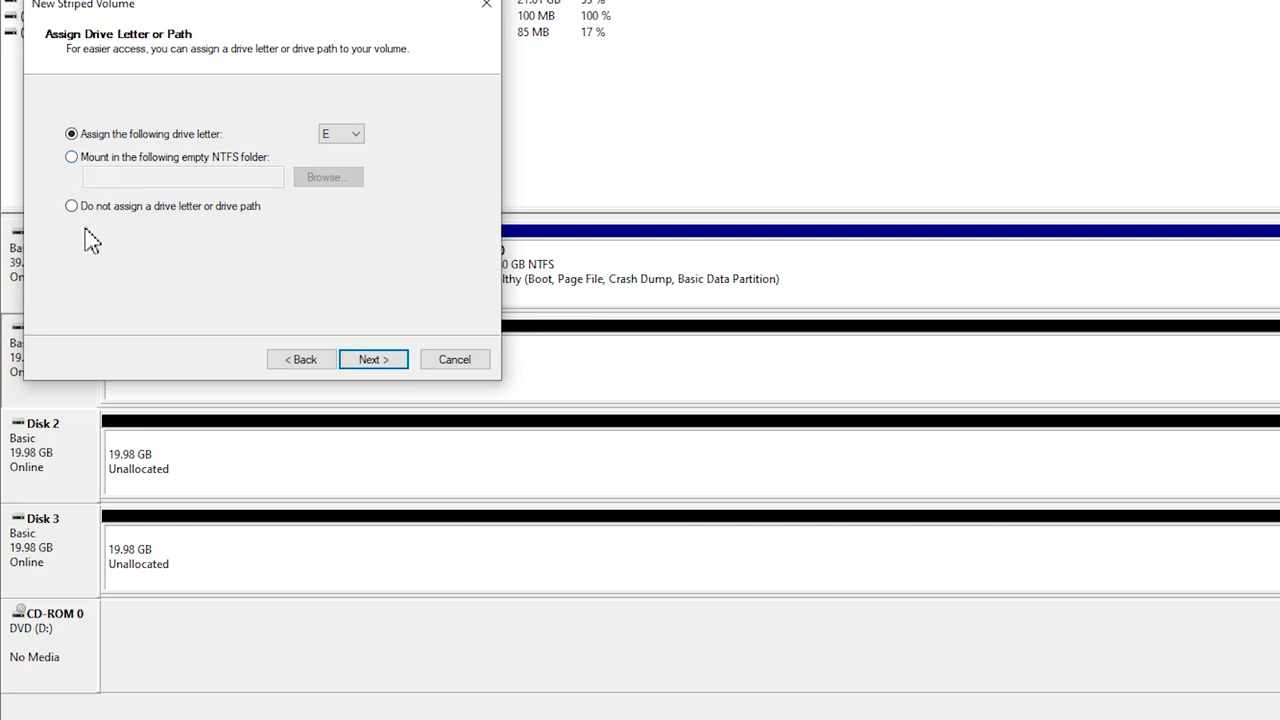
# Create the striped volume with drive letter E, formatted as NTFS with default allocation unit size, and accept converting the disks to dynamic.
pyautogui.click(377, 368)
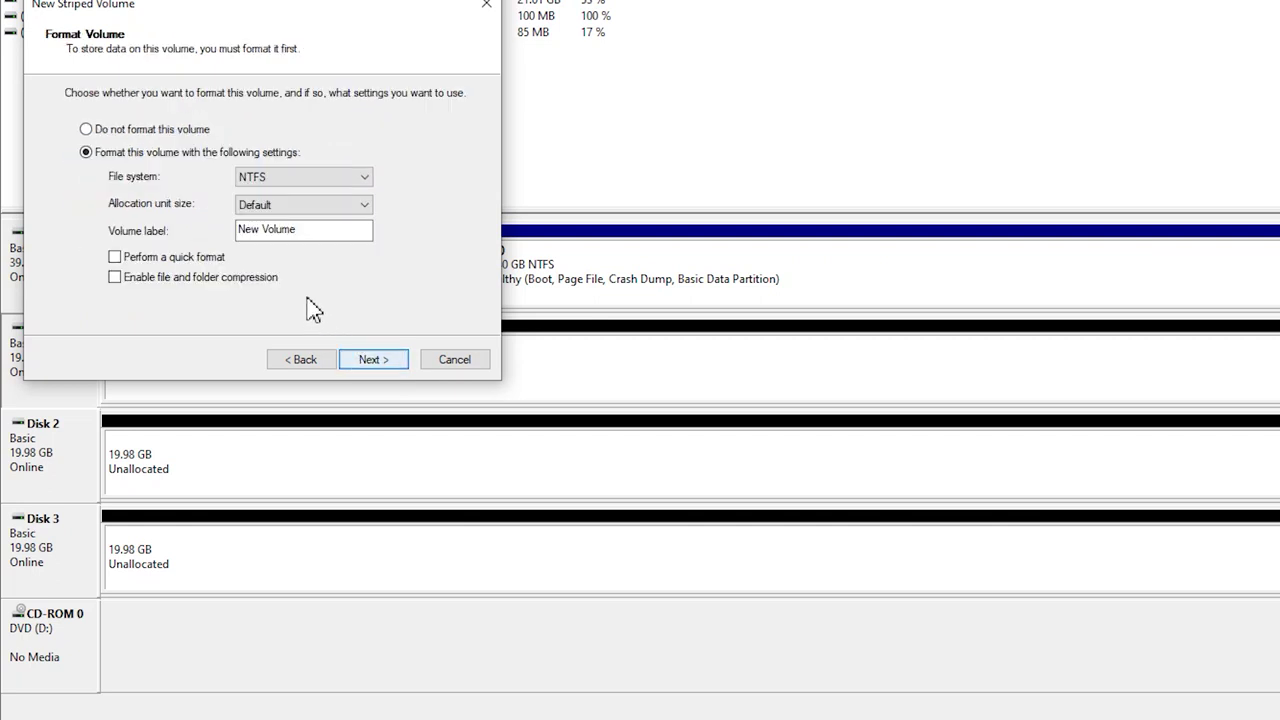
pyautogui.click(366, 180)
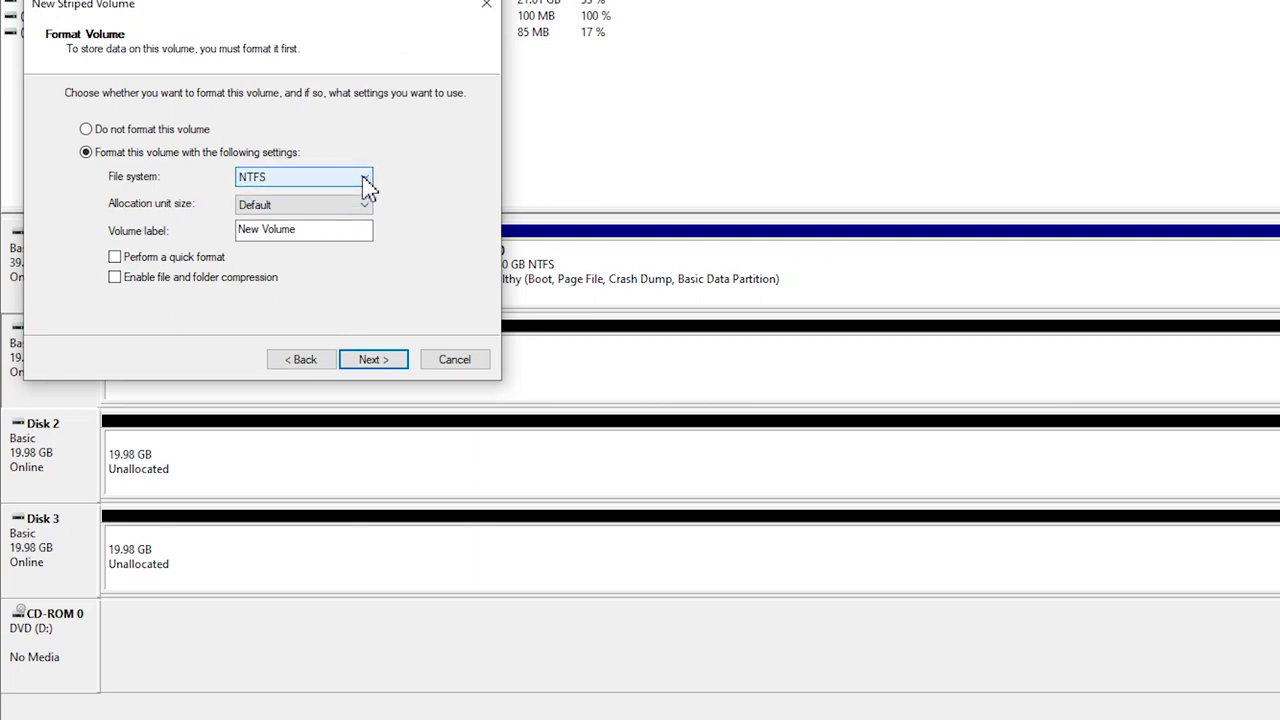
pyautogui.click(366, 182)
pyautogui.click(388, 367)
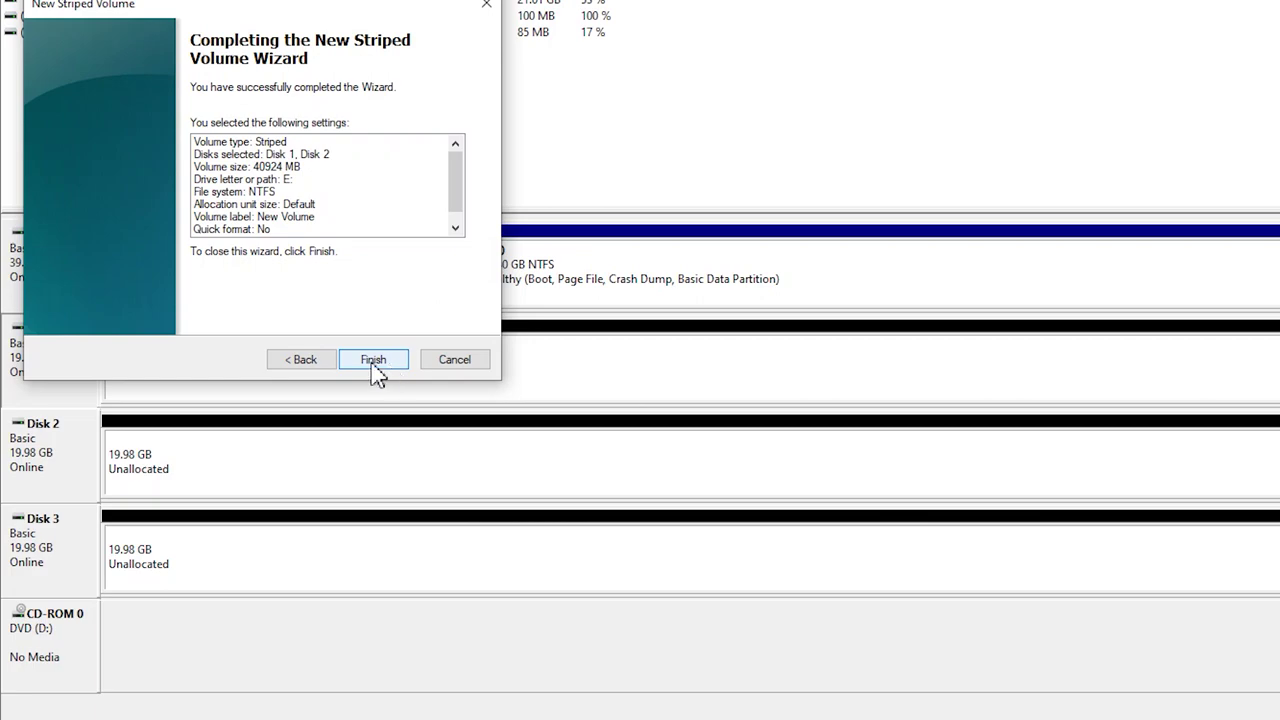
pyautogui.click(373, 363)
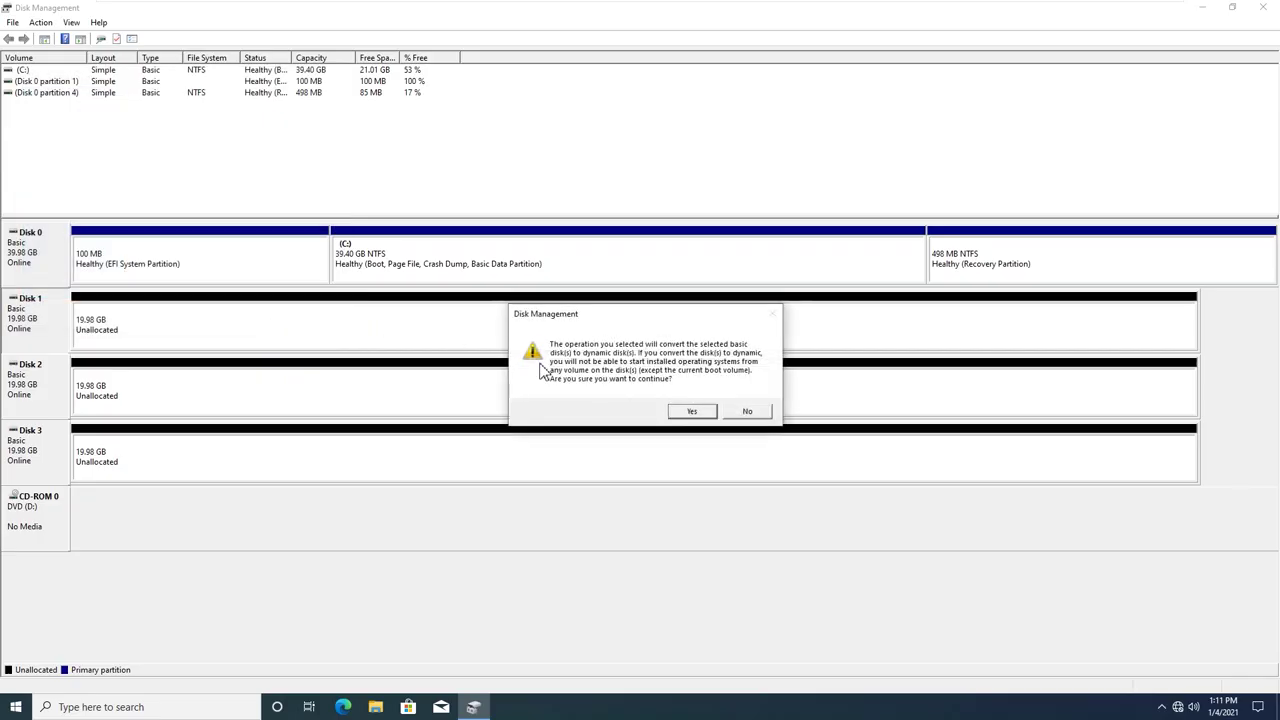
pyautogui.click(692, 415)
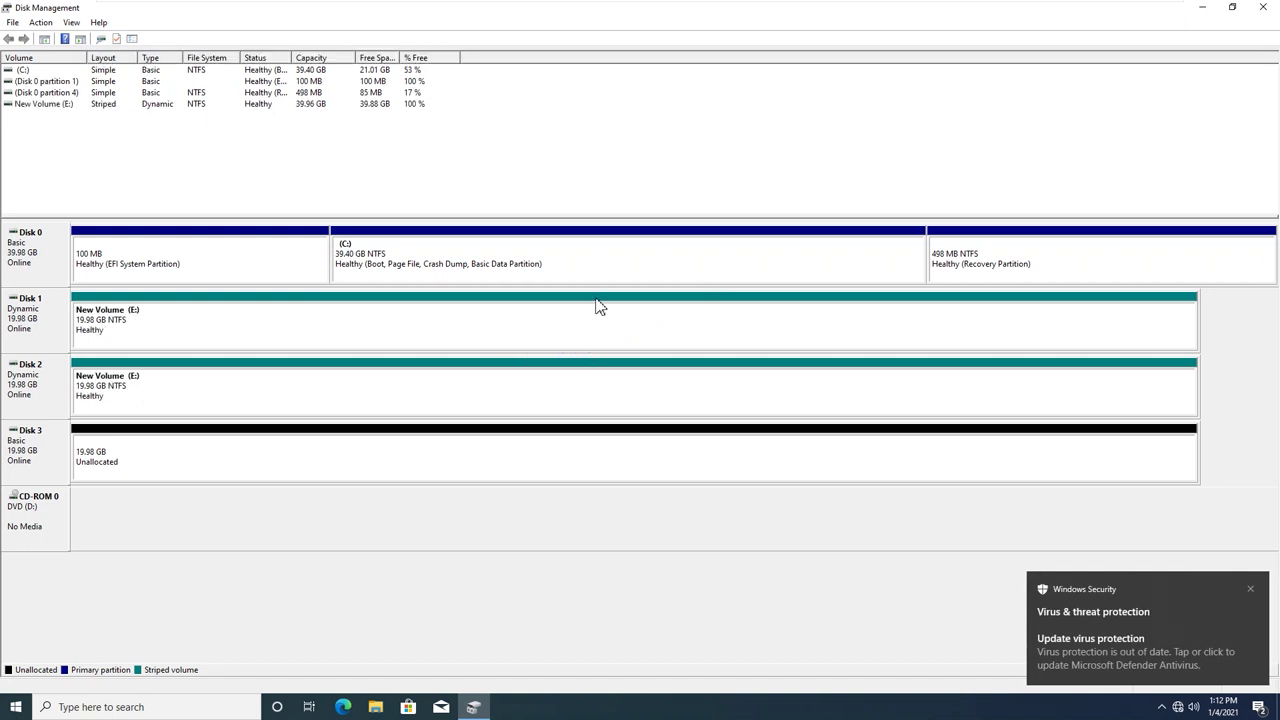
# Switch to File Explorer and examine New Volume (E:) and its contents under This PC.
pyautogui.click(1200, 10)
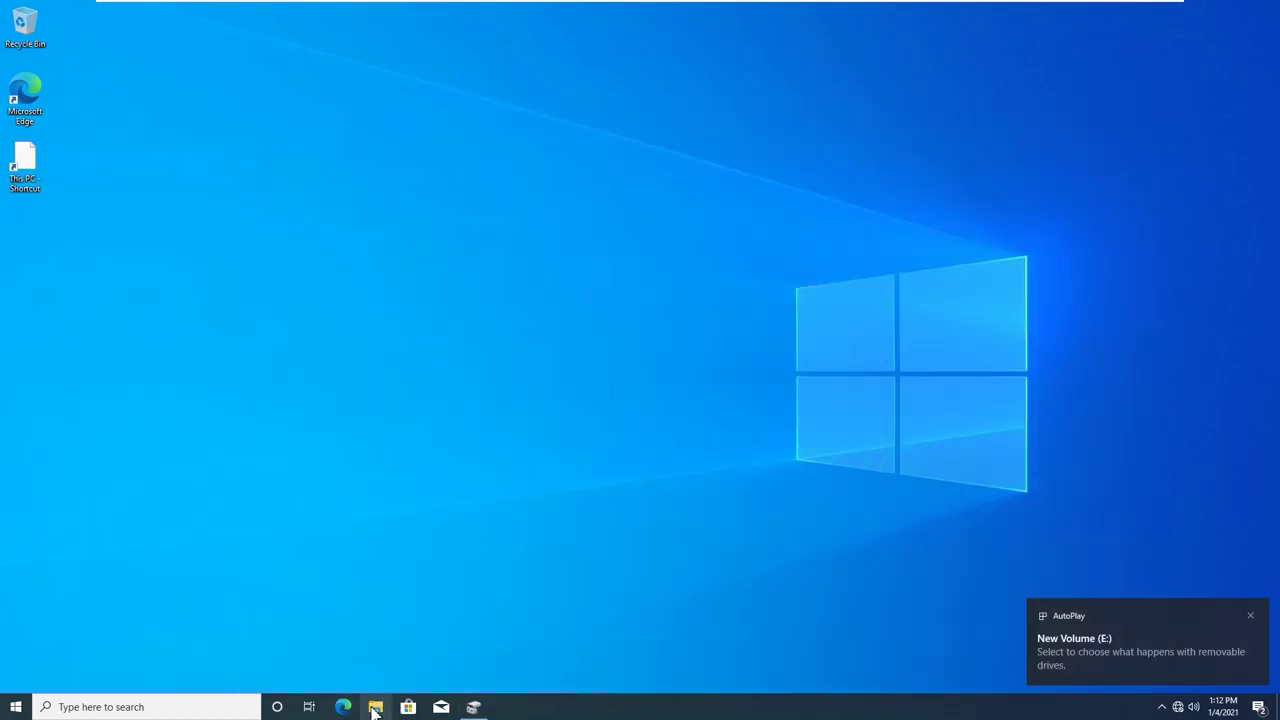
pyautogui.click(374, 707)
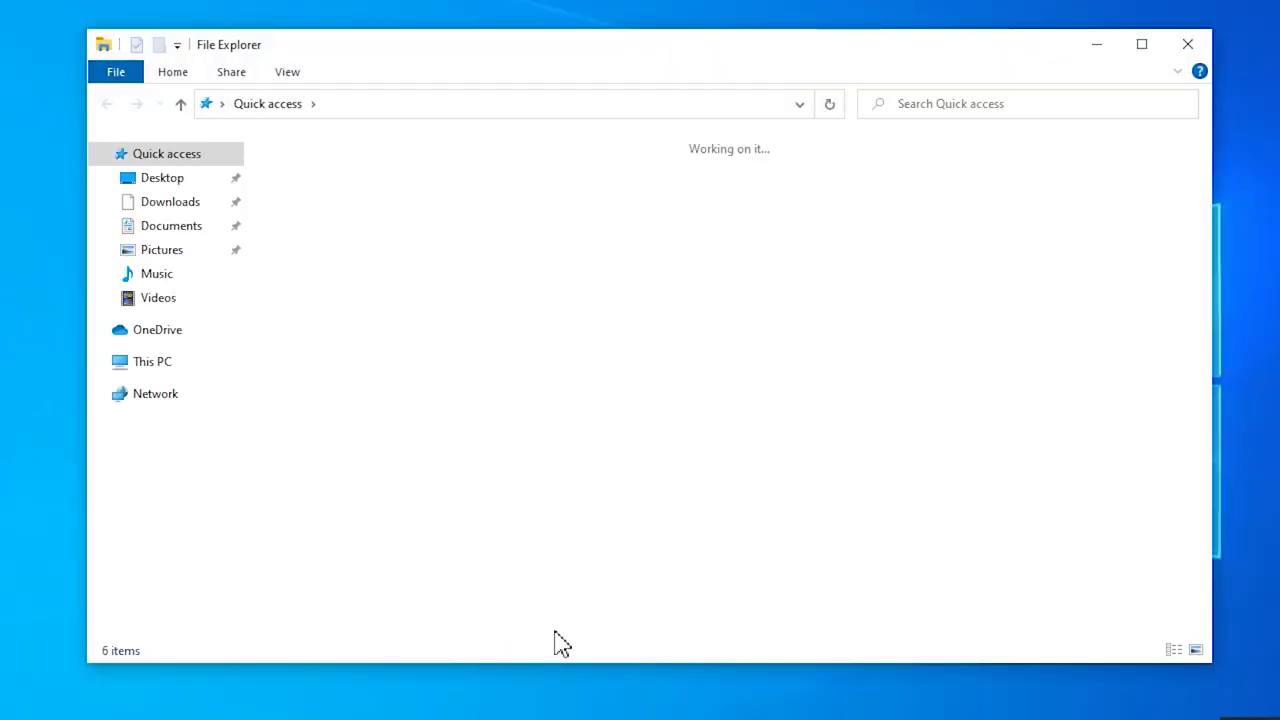
pyautogui.click(150, 366)
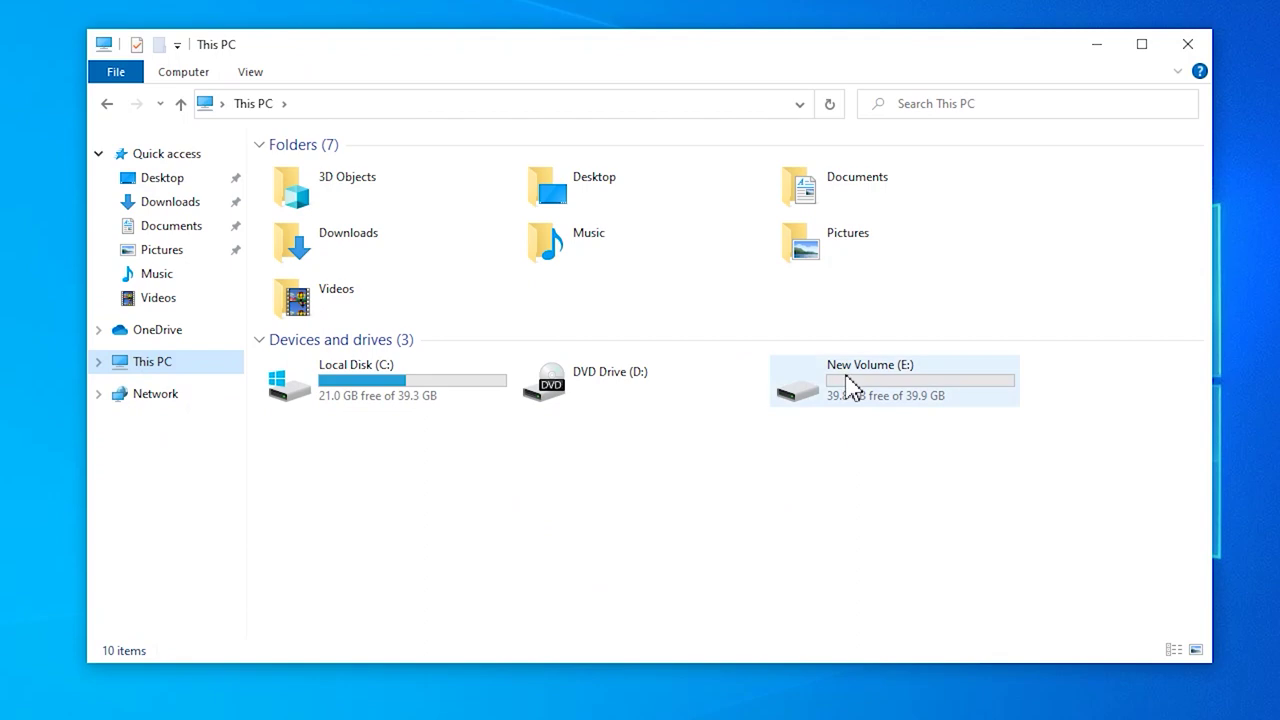
pyautogui.doubleClick(851, 388)
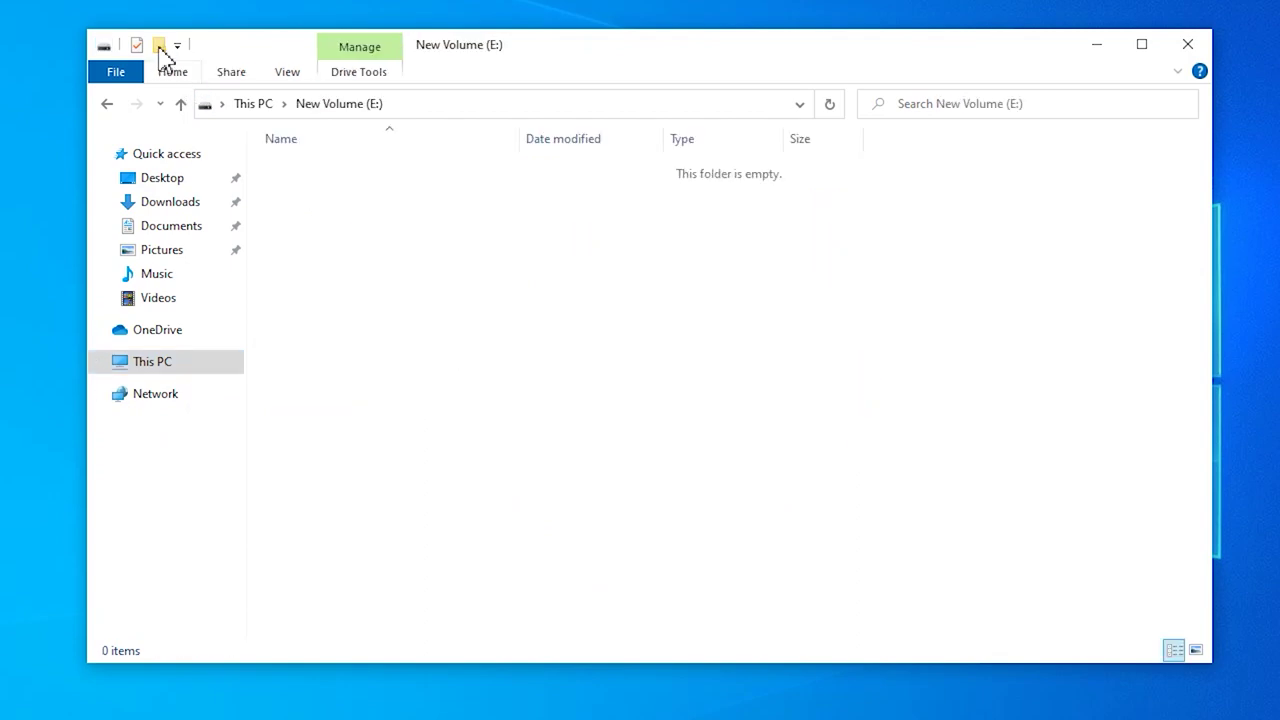
pyautogui.click(109, 108)
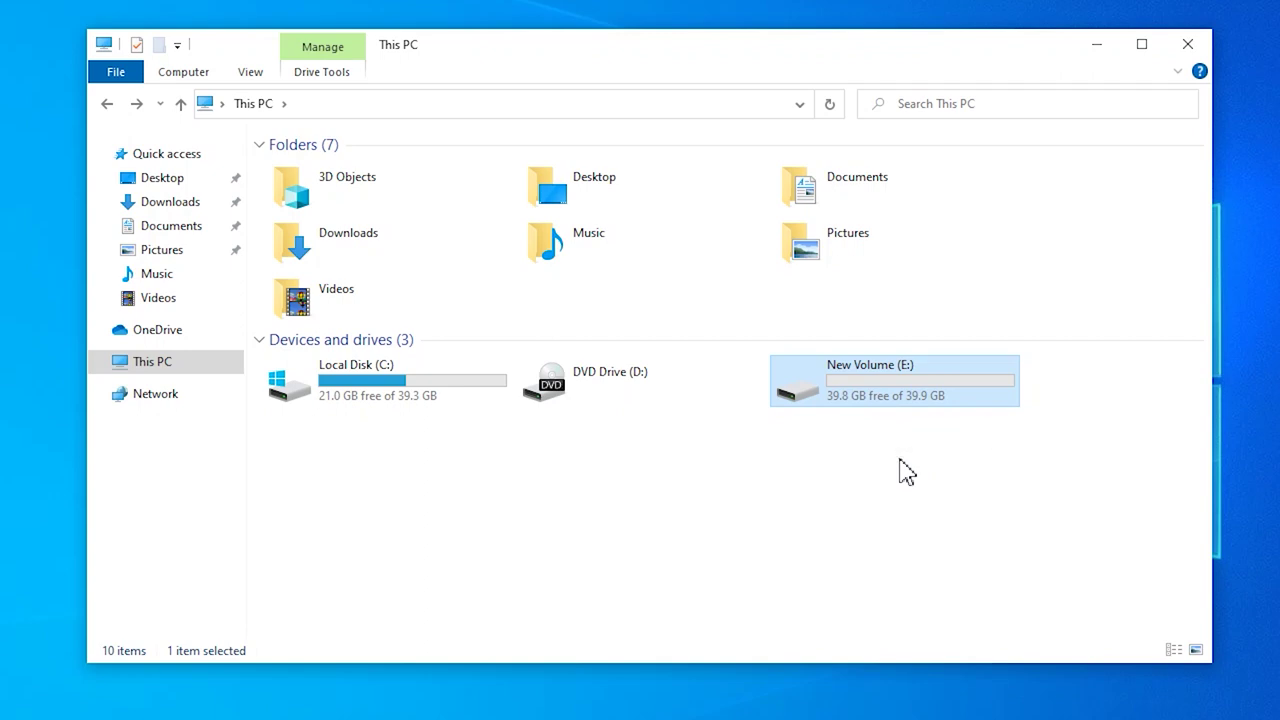
pyautogui.doubleClick(880, 395)
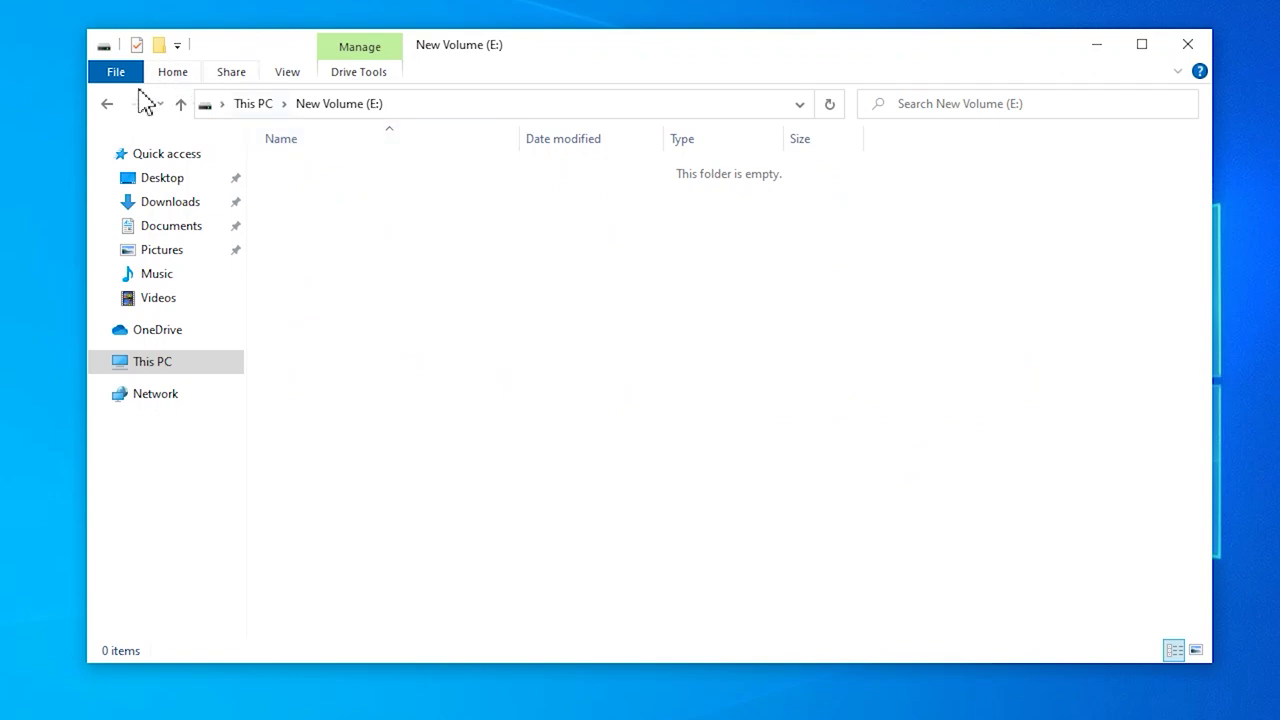
pyautogui.click(107, 105)
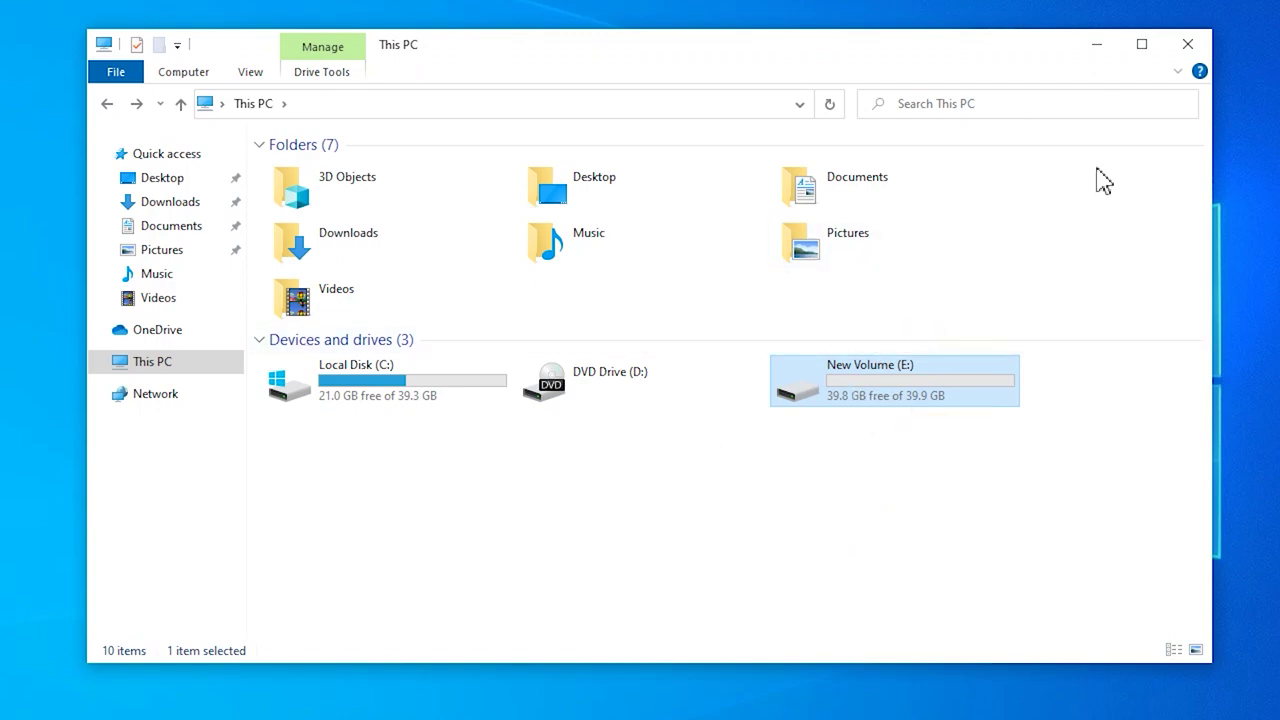
pyautogui.click(1188, 46)
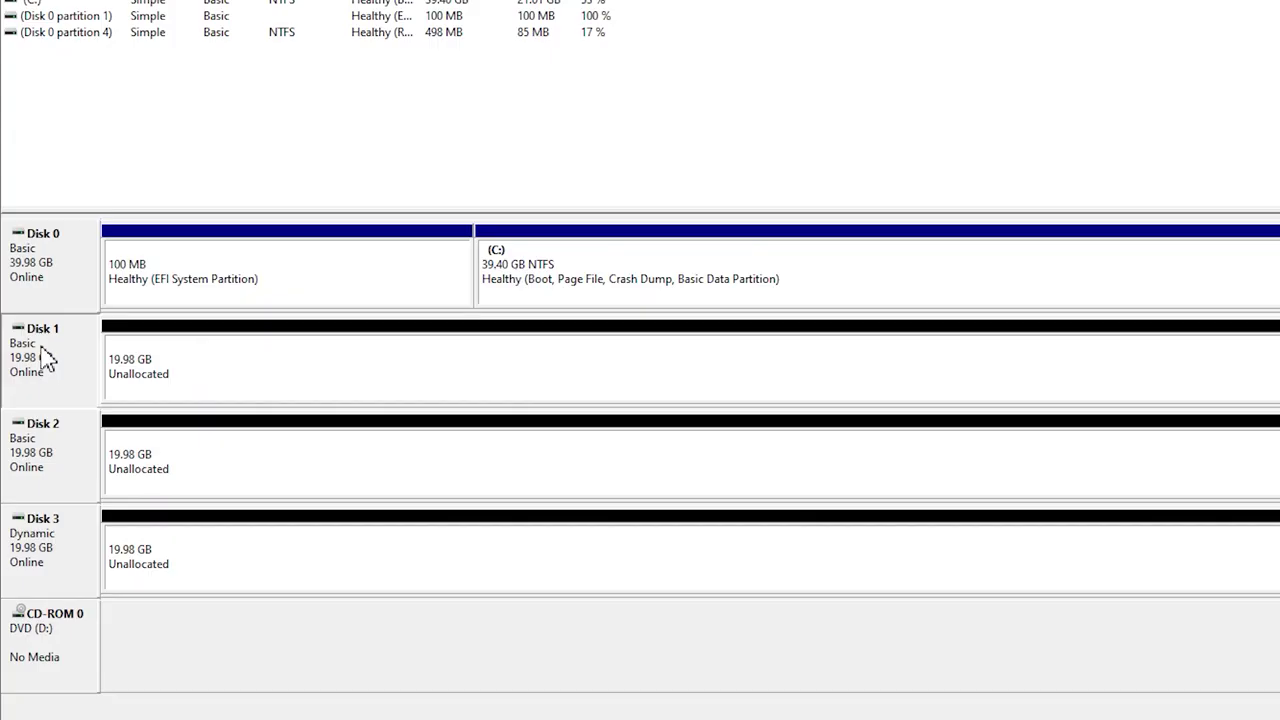
# Start a new mirrored volume from Disk 1 and add Disk 2 to the selected disks.
pyautogui.rightClick(30, 315)
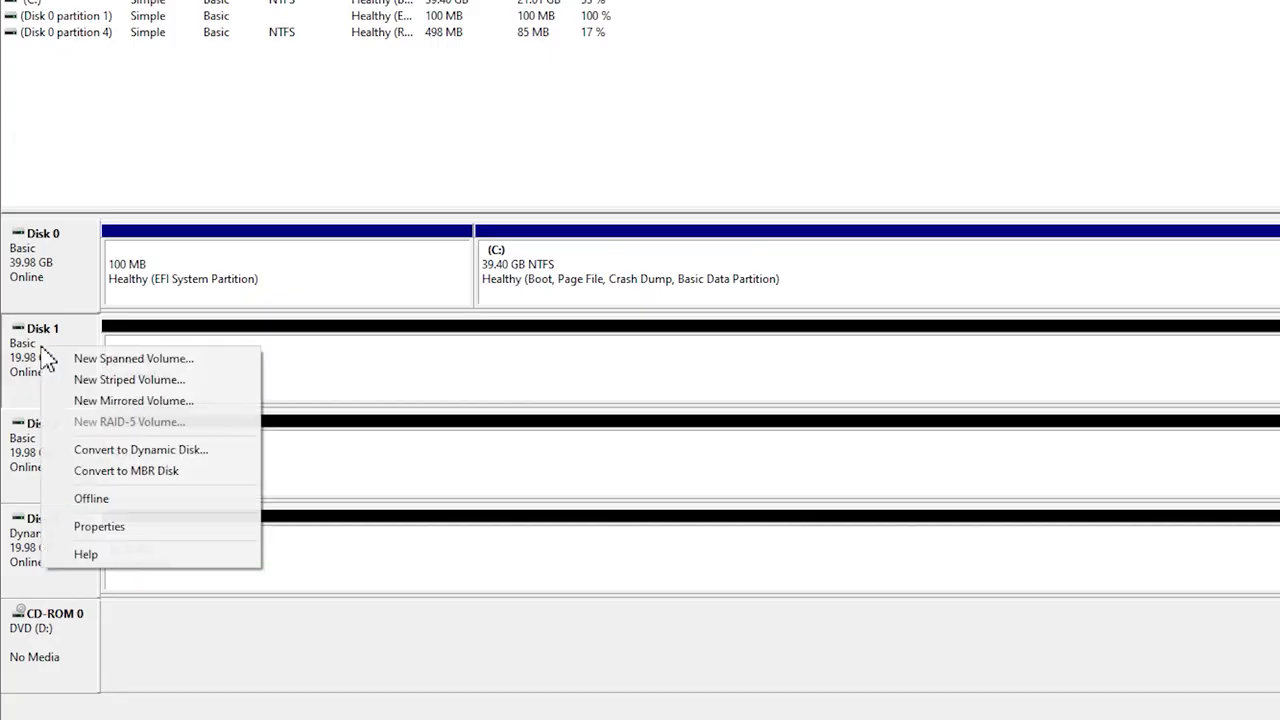
pyautogui.click(95, 401)
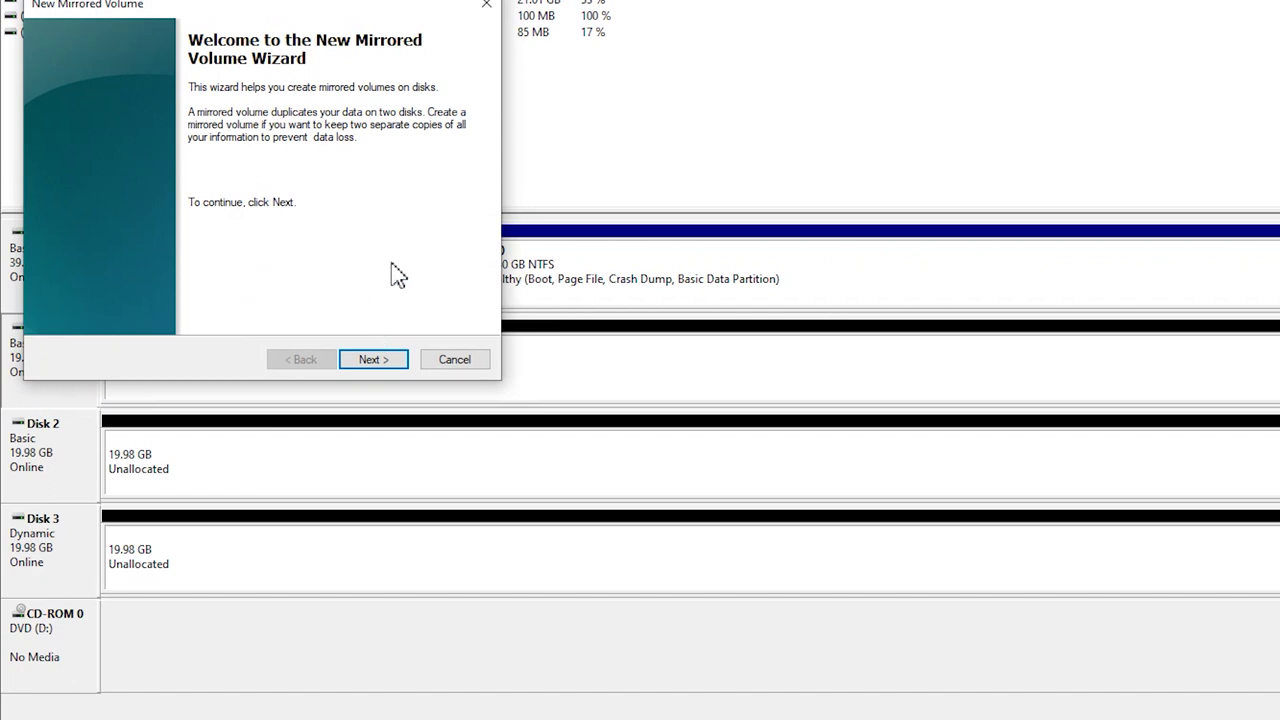
pyautogui.click(388, 364)
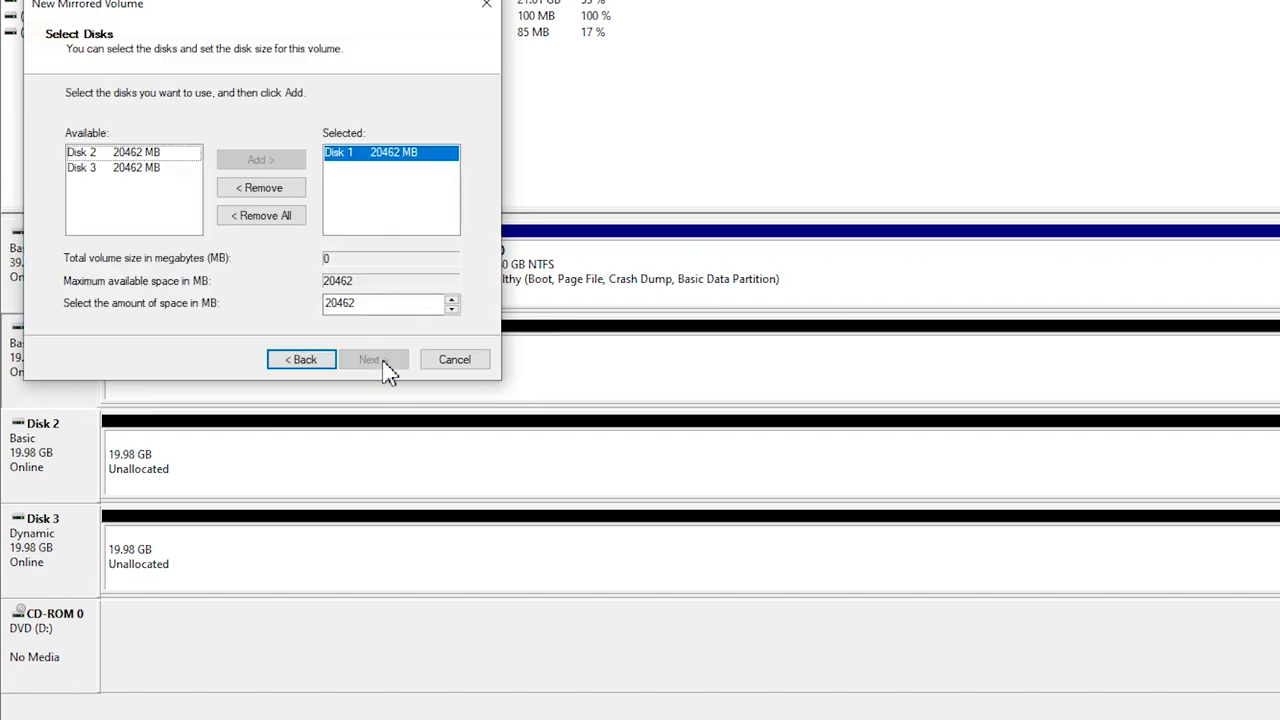
pyautogui.click(140, 156)
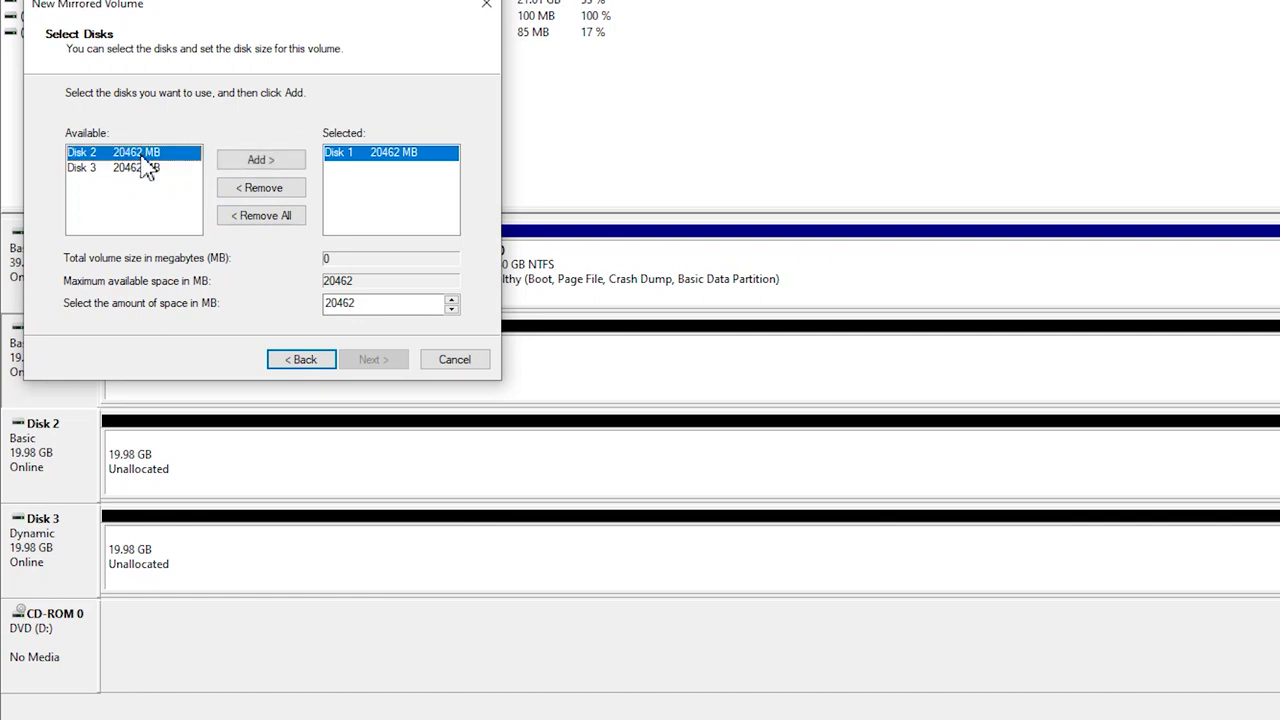
pyautogui.click(238, 162)
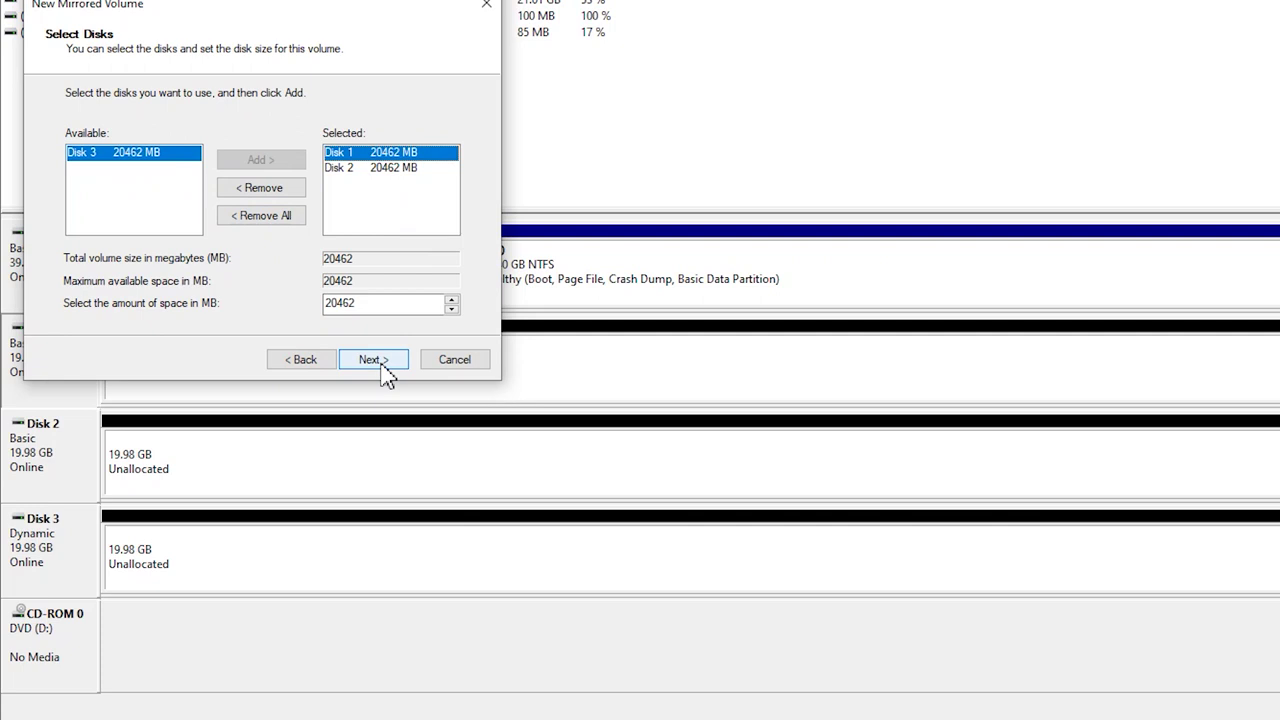
pyautogui.click(384, 362)
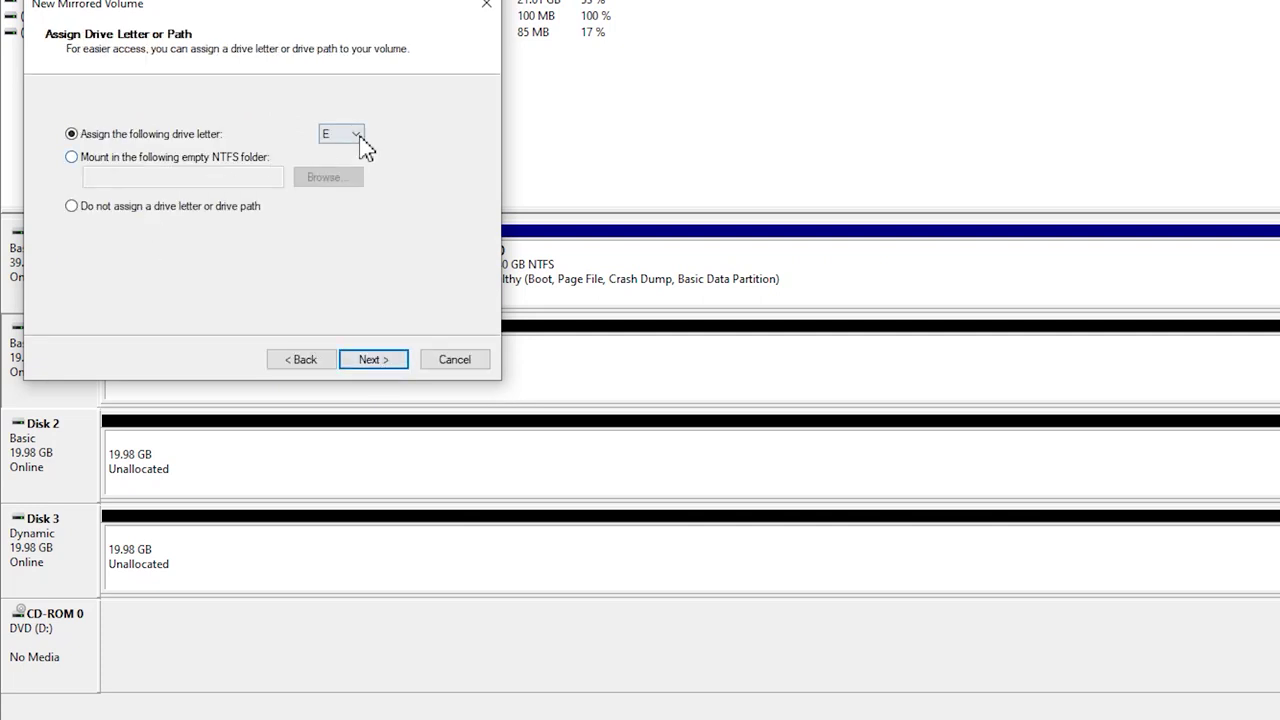
# Create the mirrored volume with drive letter E, formatted as NTFS with default allocation unit size, and accept converting the disks to dynamic.
pyautogui.click(360, 140)
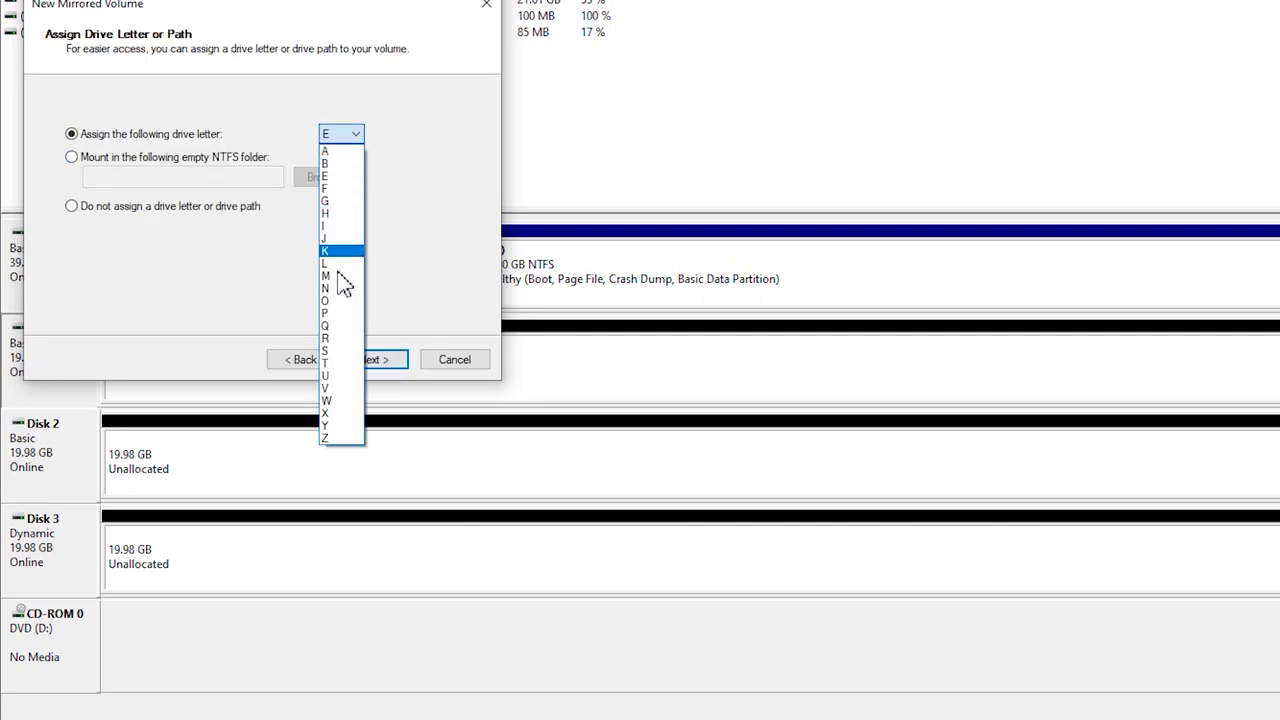
pyautogui.click(330, 179)
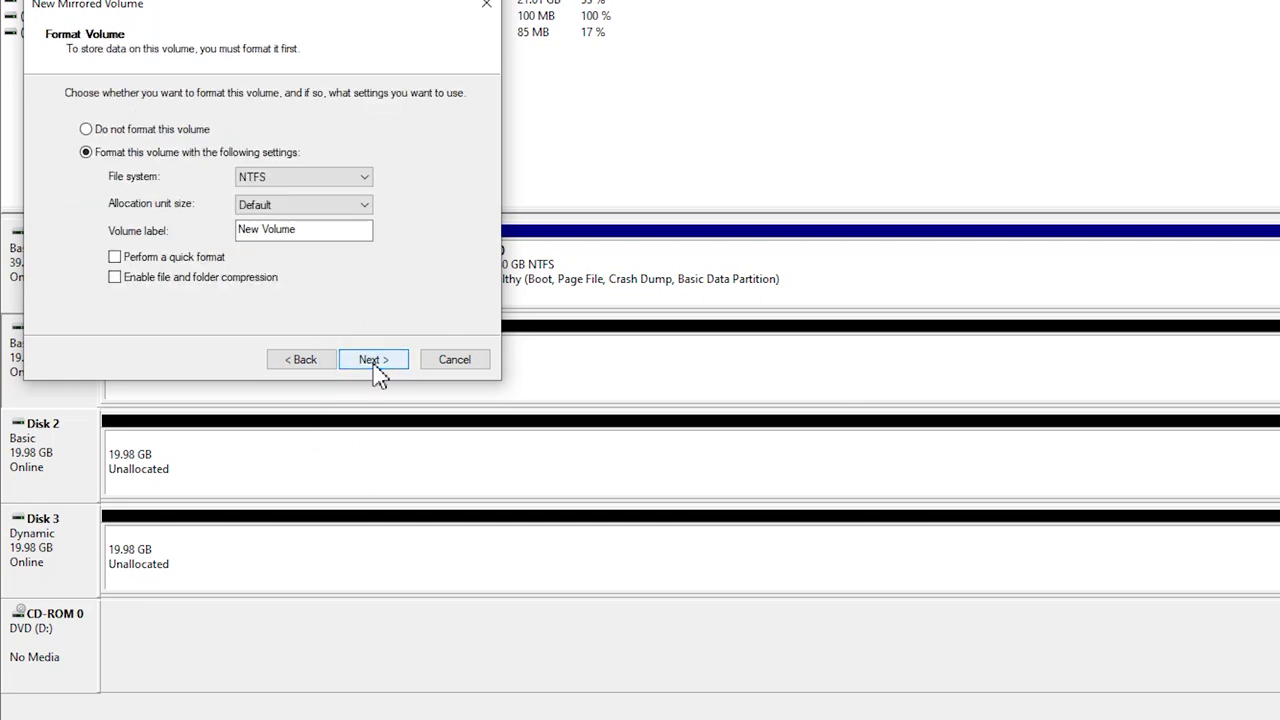
pyautogui.click(358, 177)
pyautogui.click(356, 186)
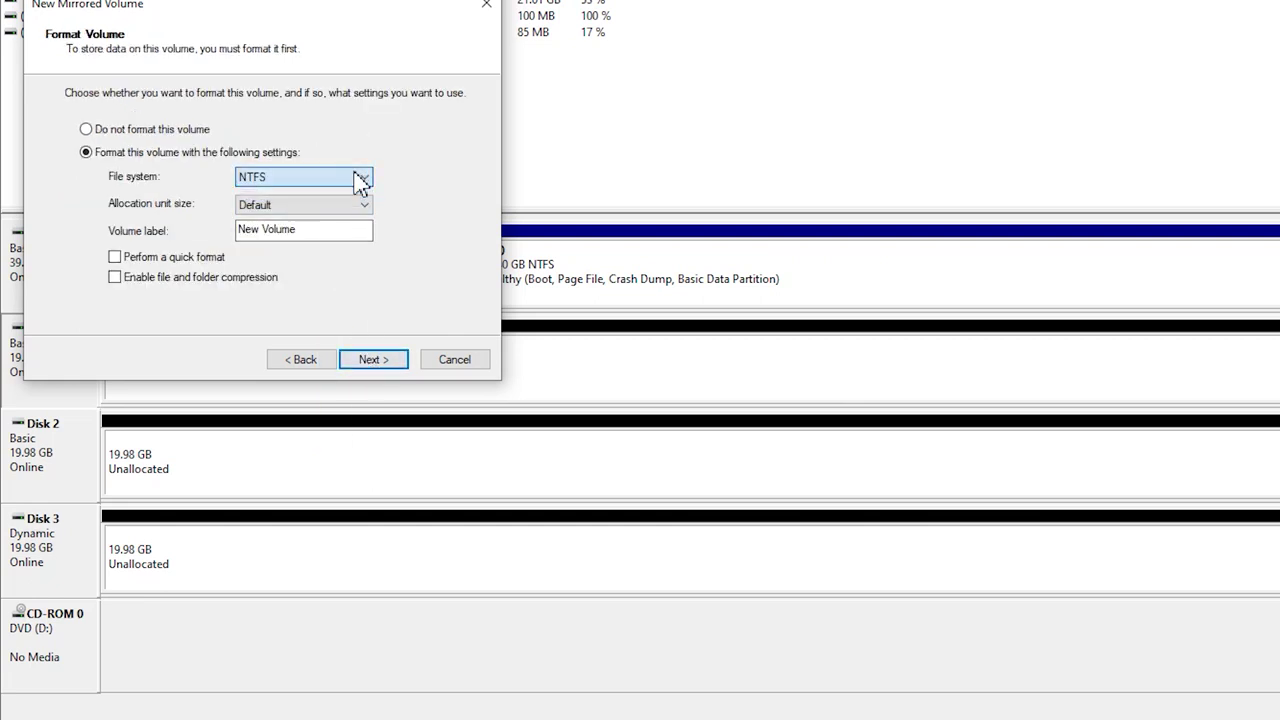
pyautogui.click(379, 362)
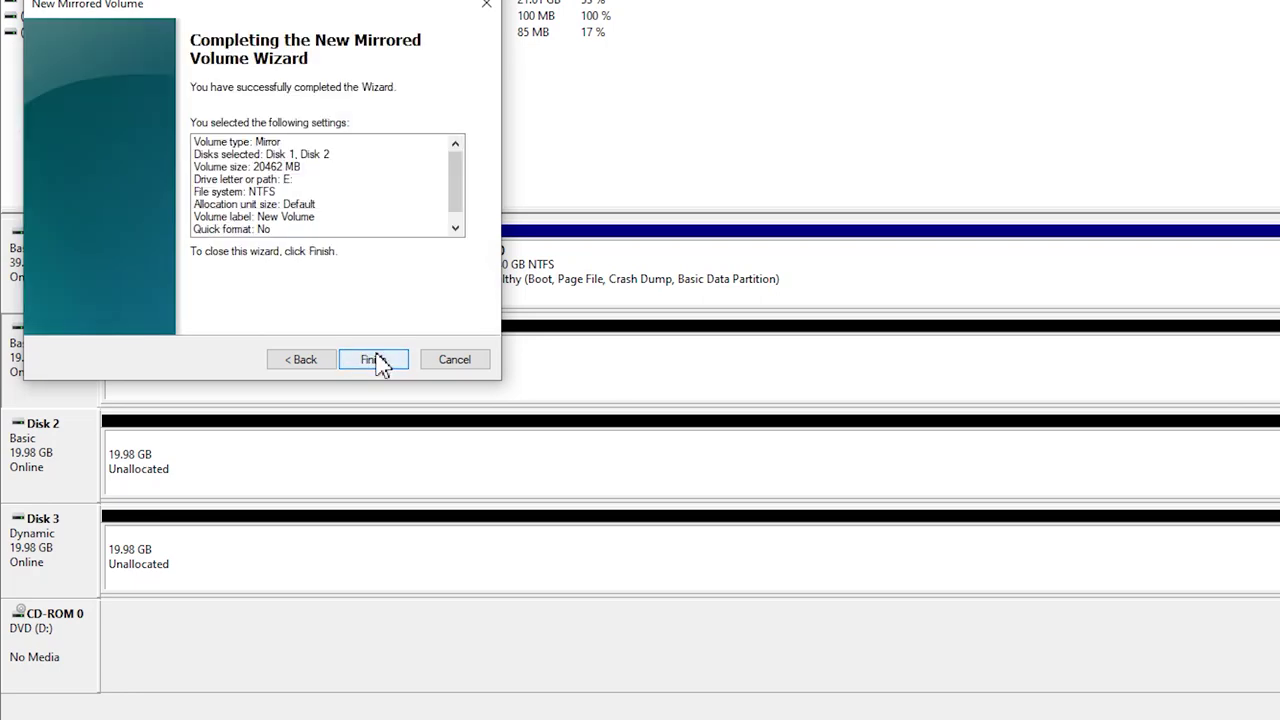
pyautogui.click(379, 362)
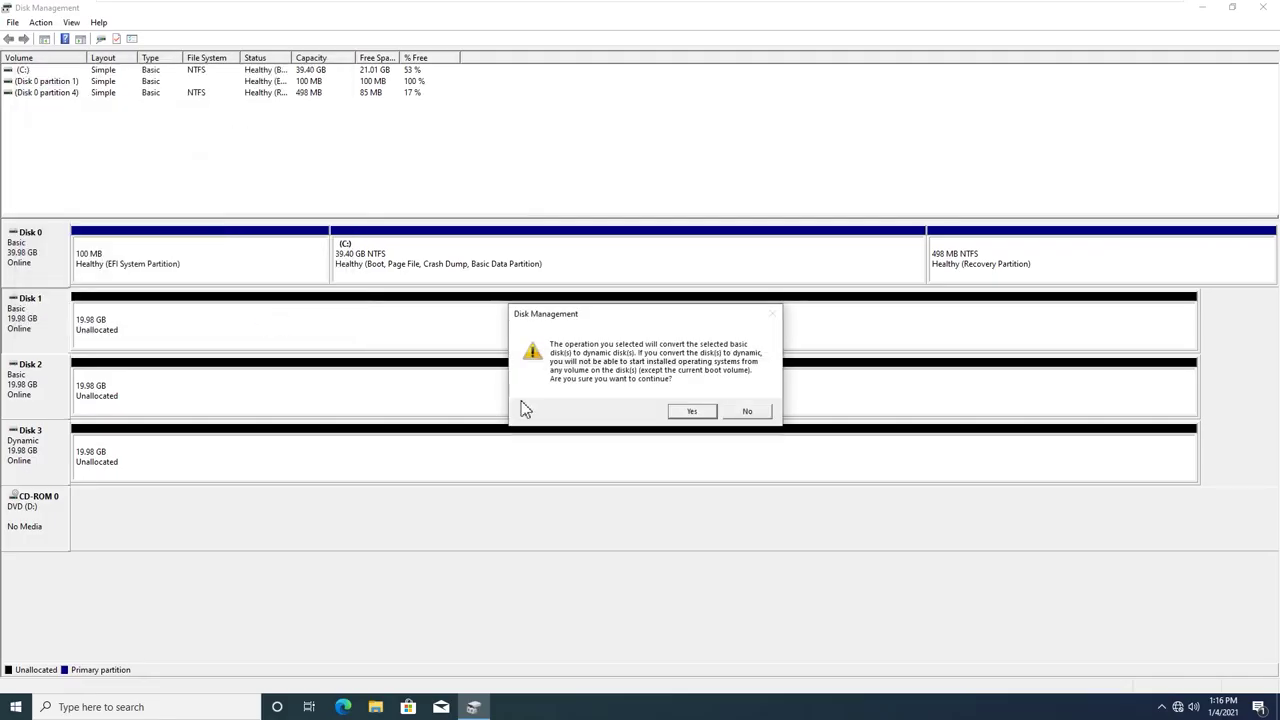
pyautogui.click(690, 413)
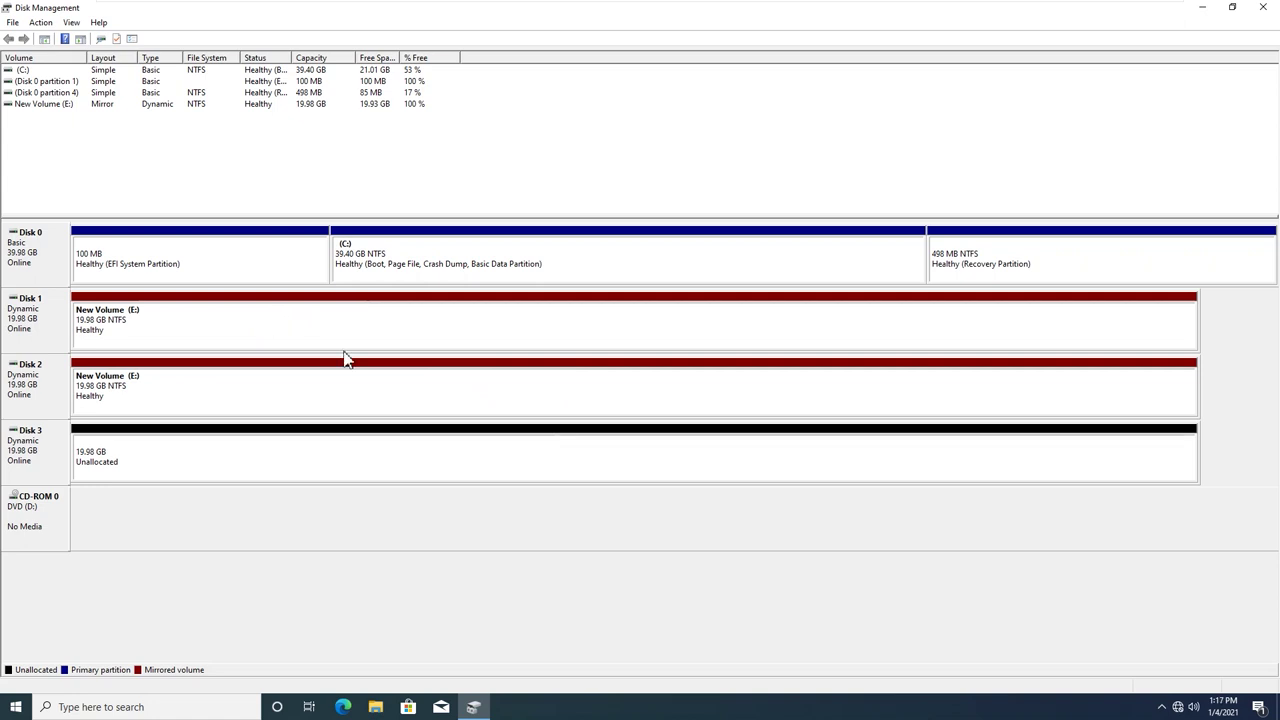
# Switch to File Explorer and check the new mirrored volume under This PC.
pyautogui.click(375, 707)
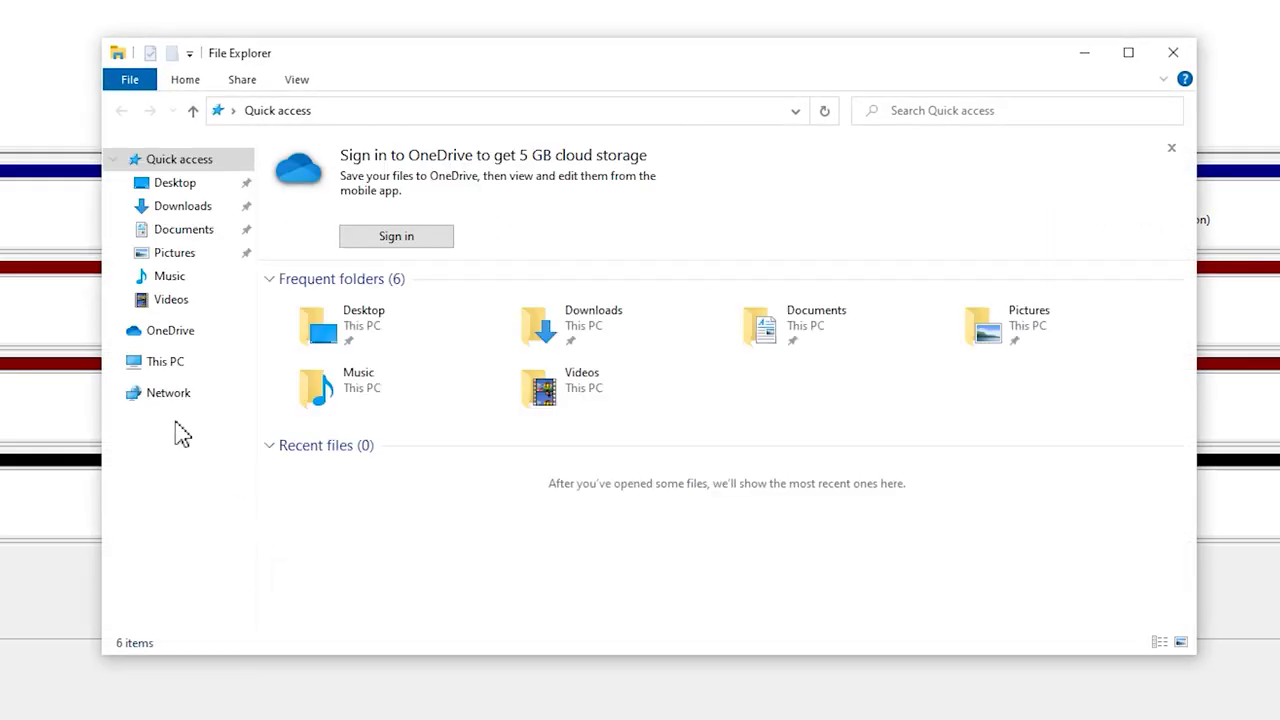
pyautogui.click(323, 365)
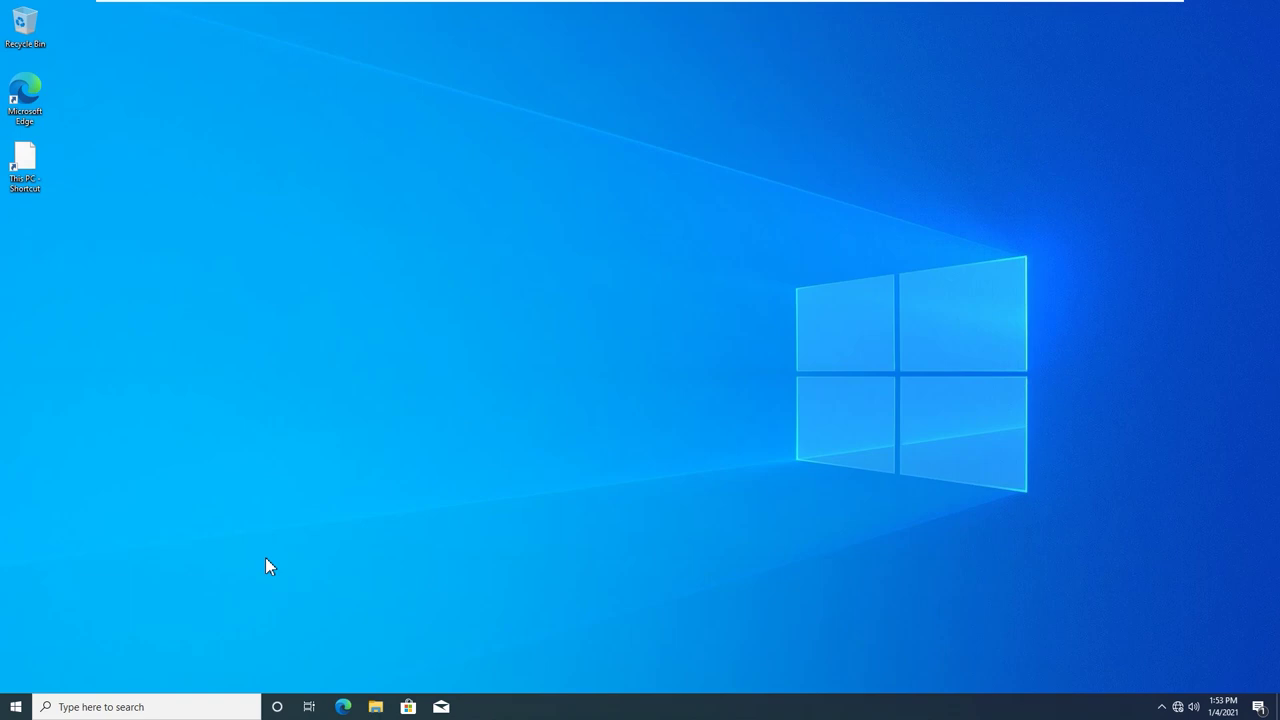
# Switch to Manage Storage Spaces and create a new storage pool from Disk 1, Disk 2 and Disk 4.
pyautogui.click(186, 707)
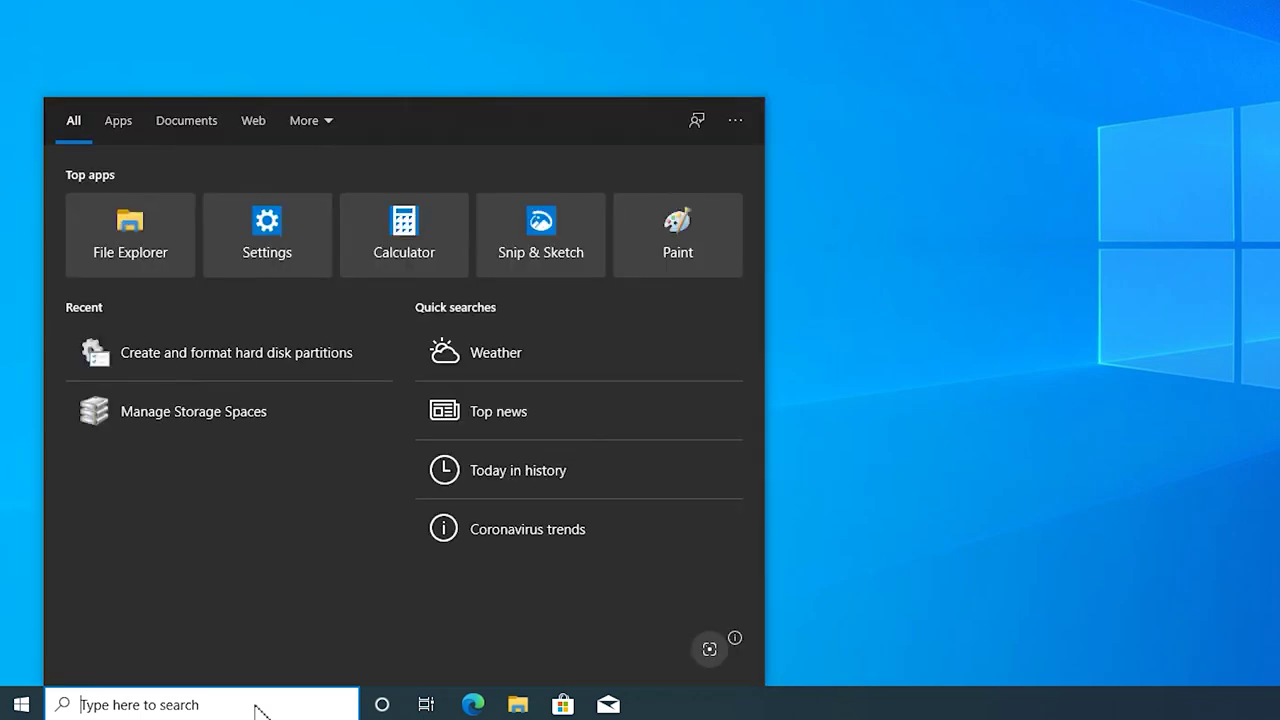
pyautogui.write('manage')
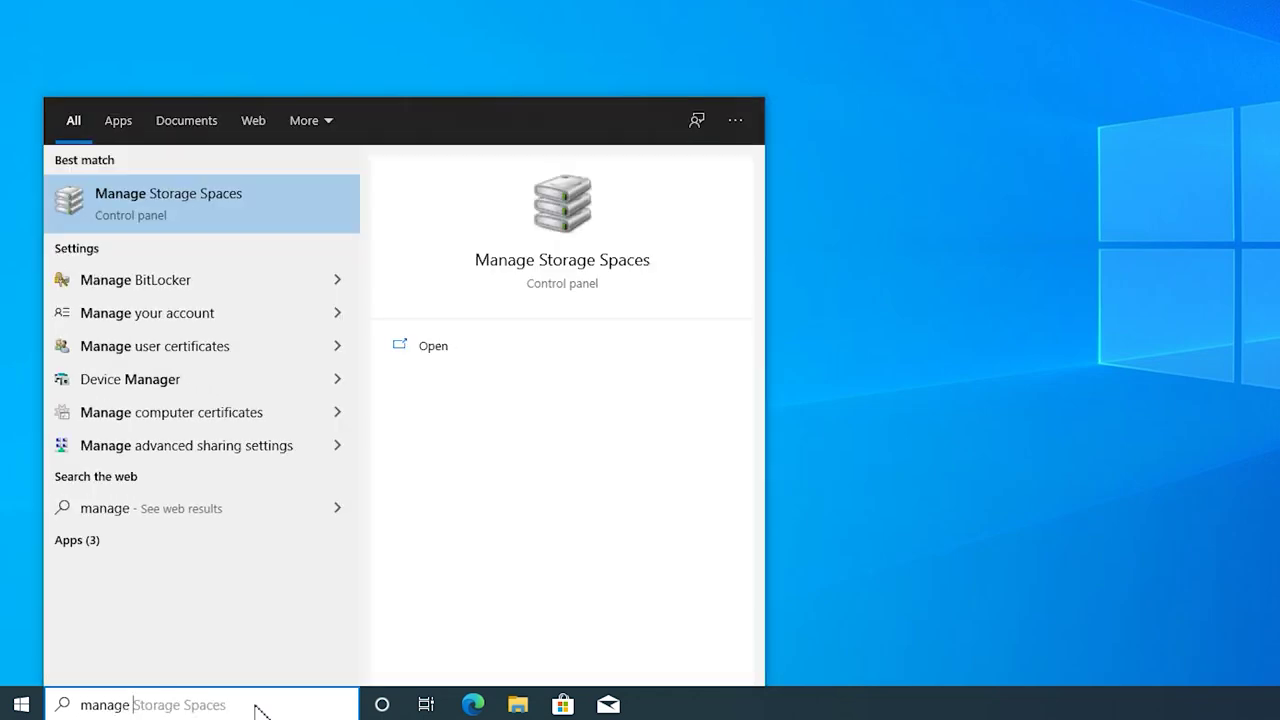
pyautogui.press('Return')
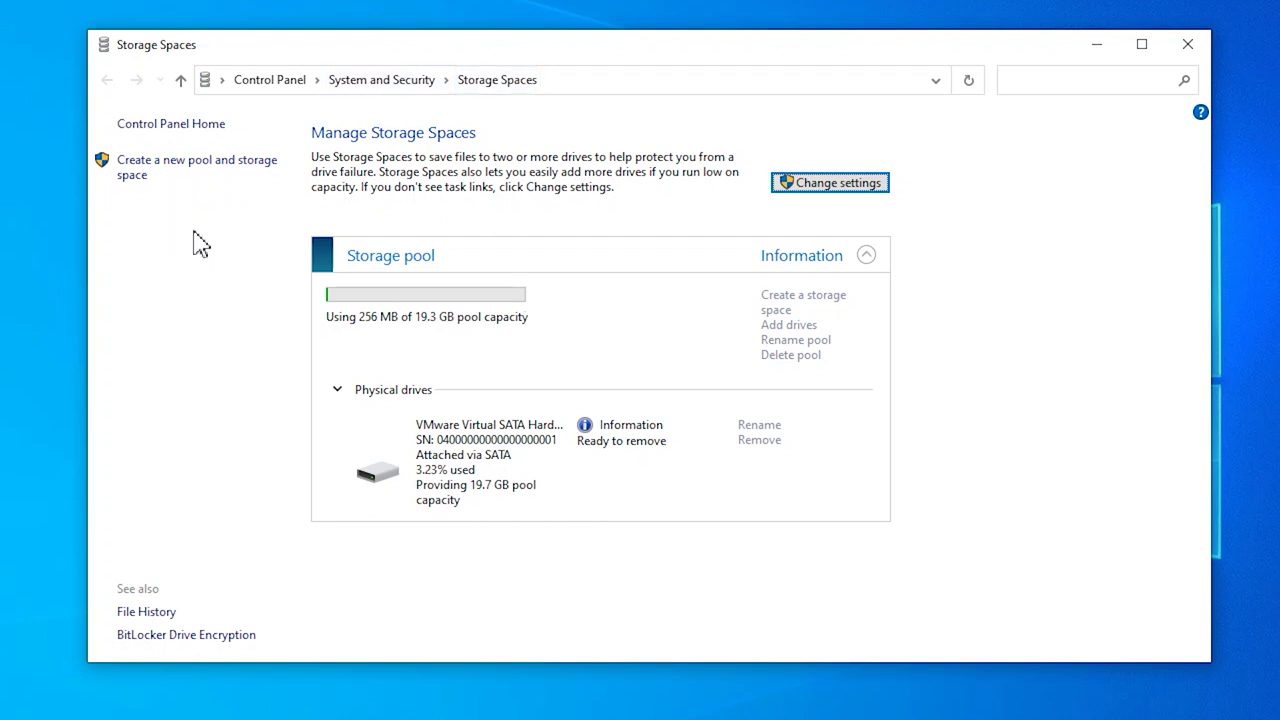
pyautogui.click(155, 172)
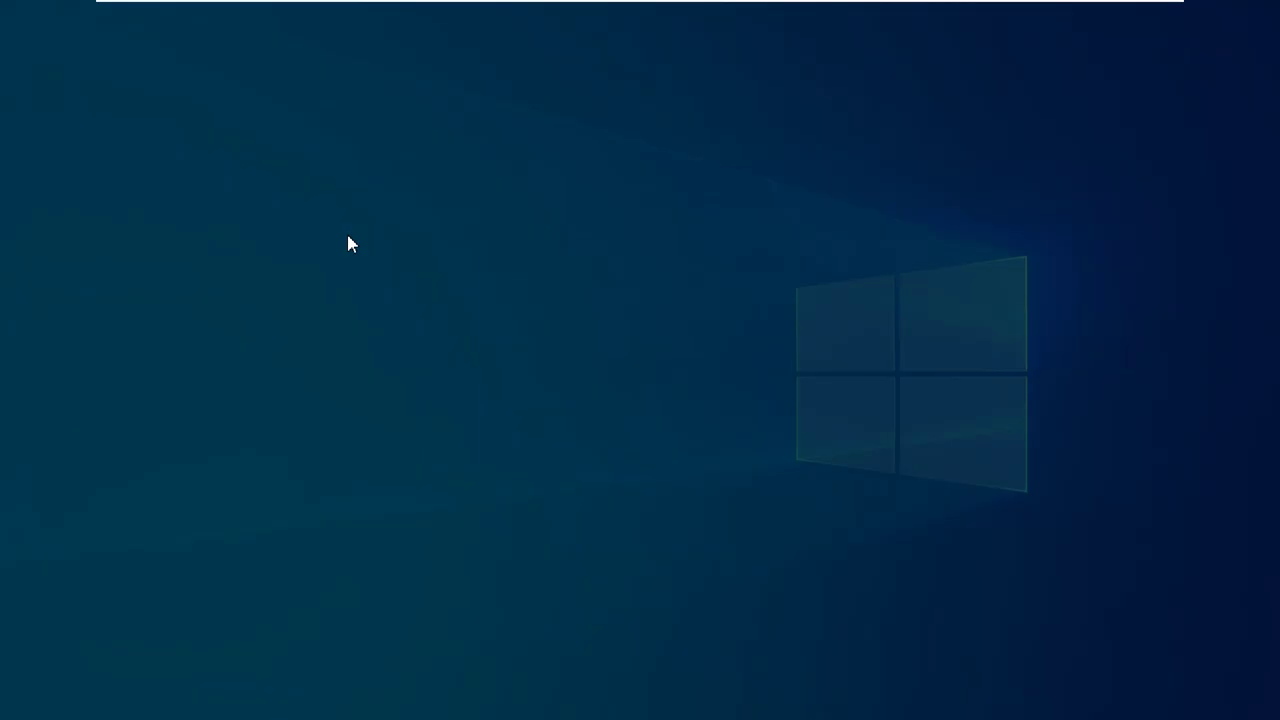
pyautogui.click(588, 440)
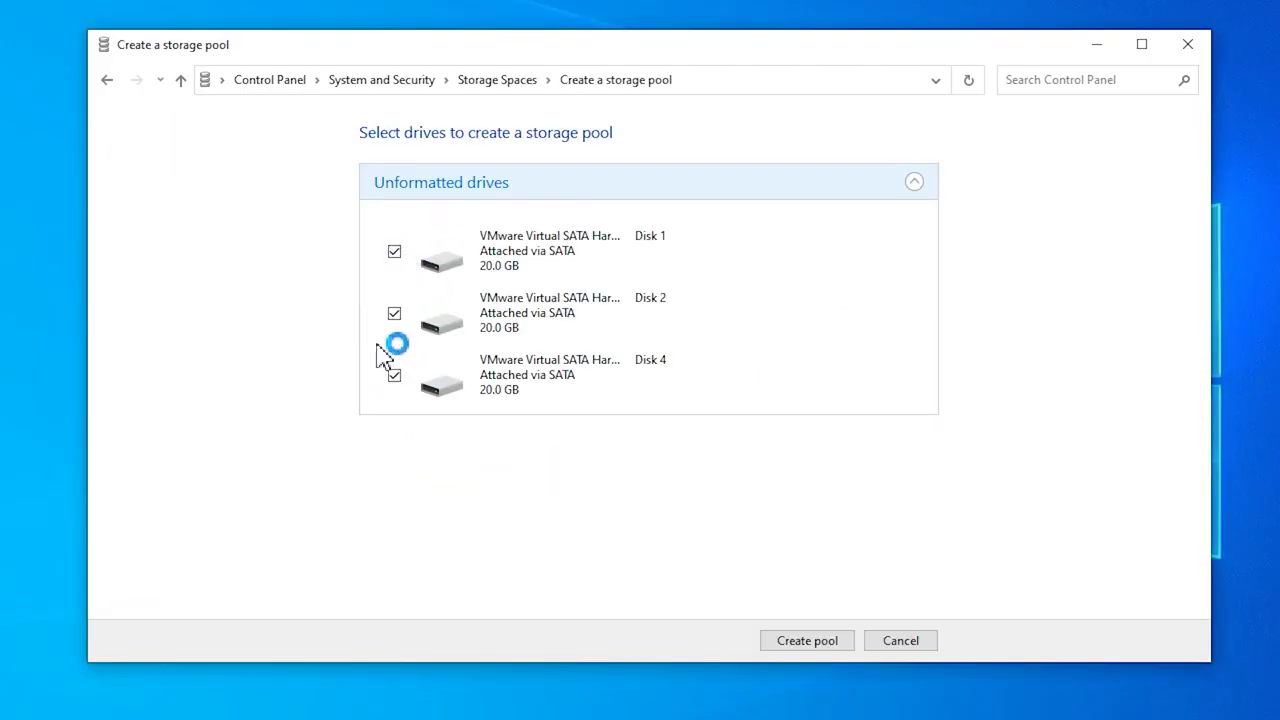
pyautogui.click(807, 645)
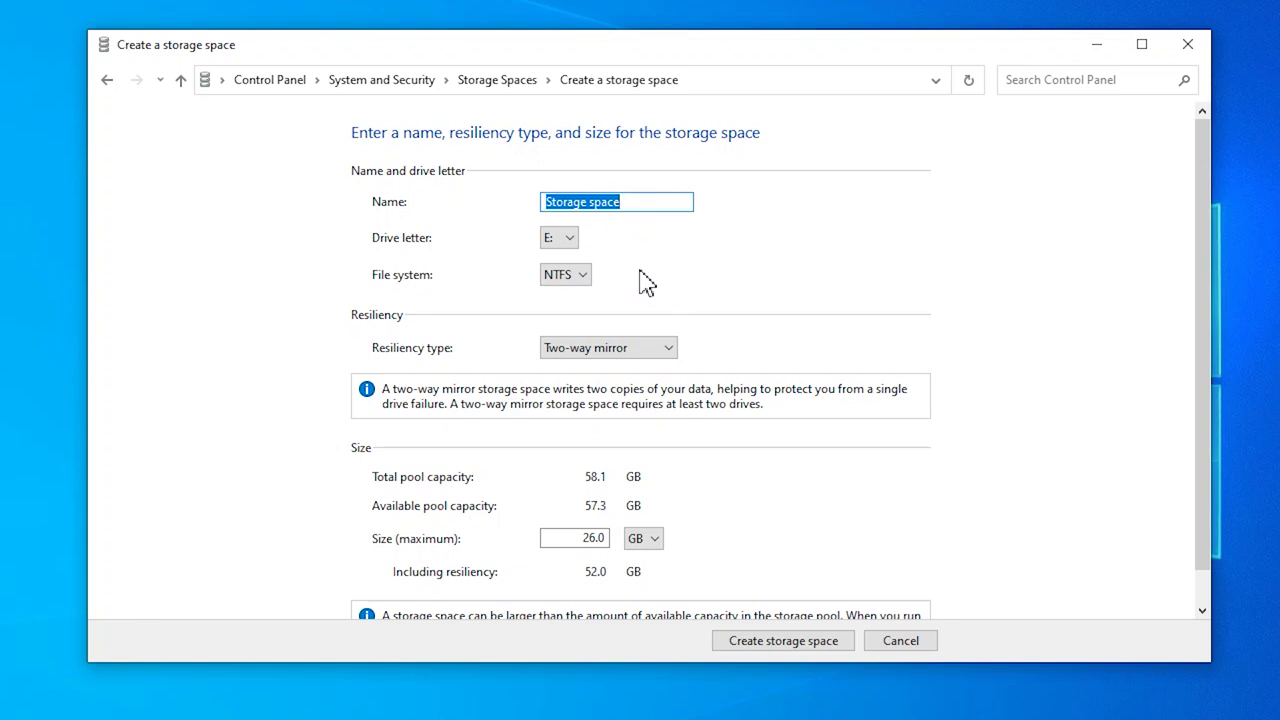
# Create a storage space named "raid 5" with Parity resiliency, keeping drive letter E: and the NTFS file system.
pyautogui.write('raid 5')
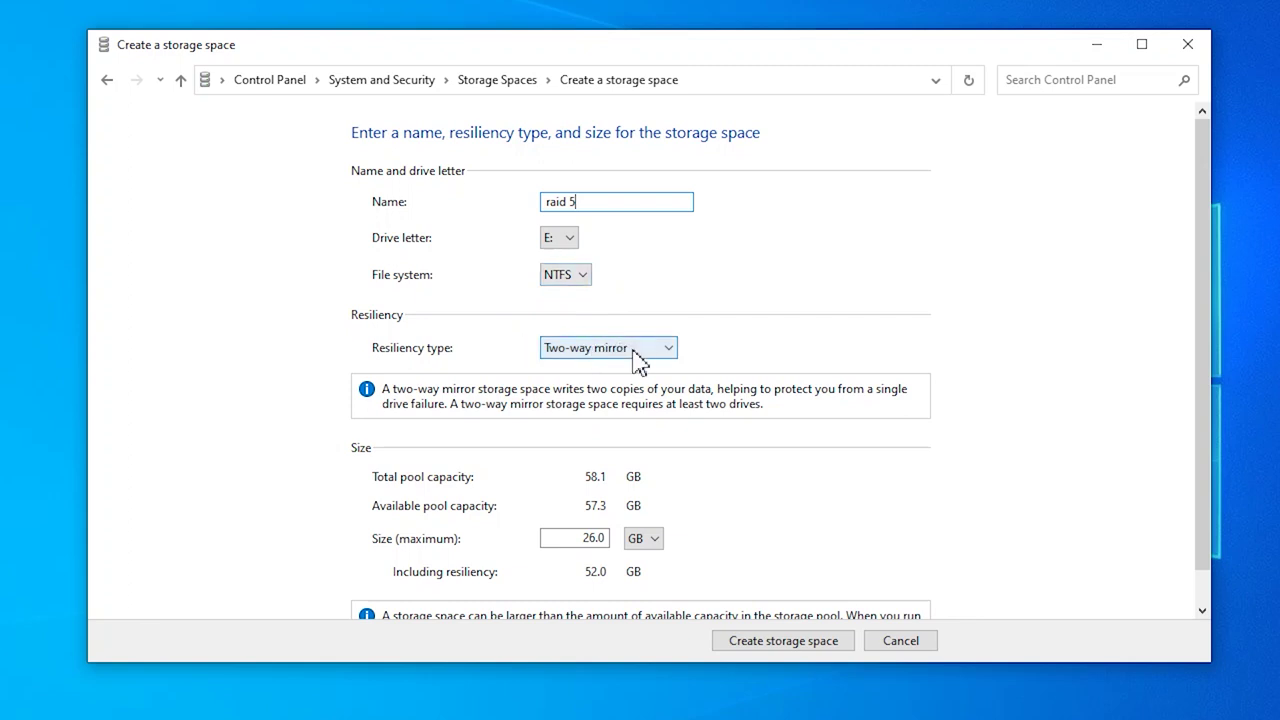
pyautogui.click(669, 352)
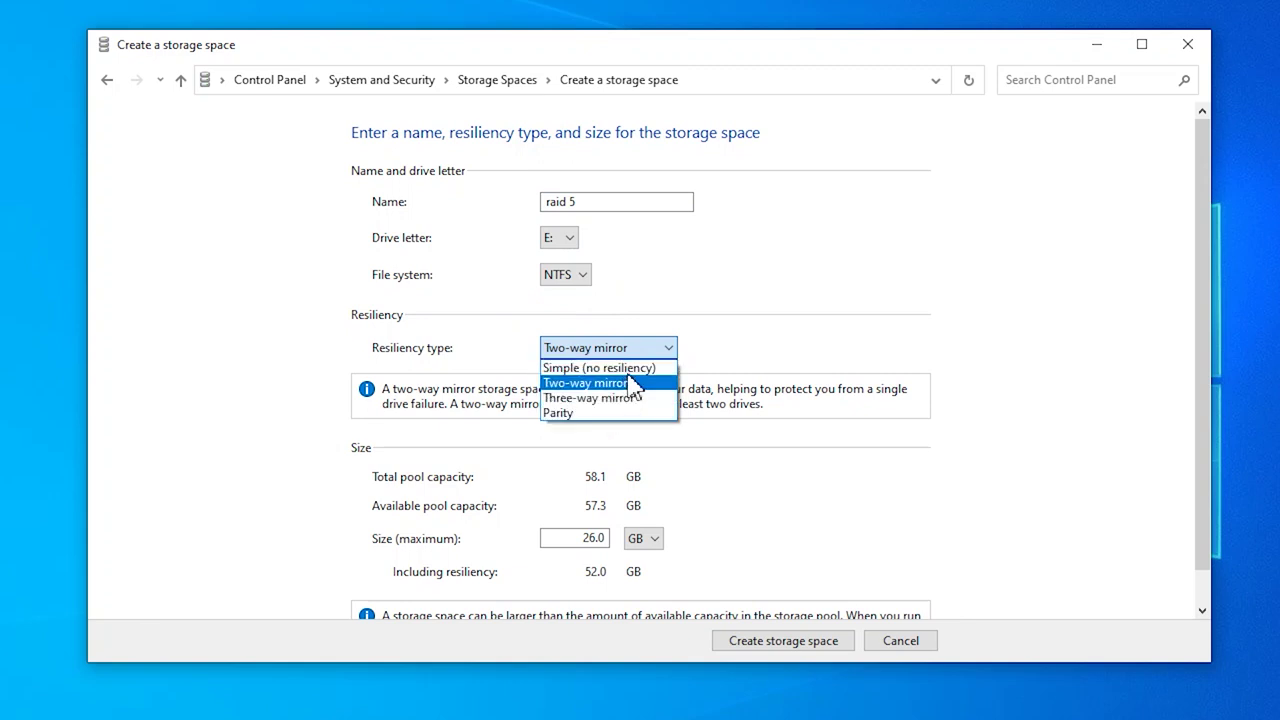
pyautogui.click(577, 427)
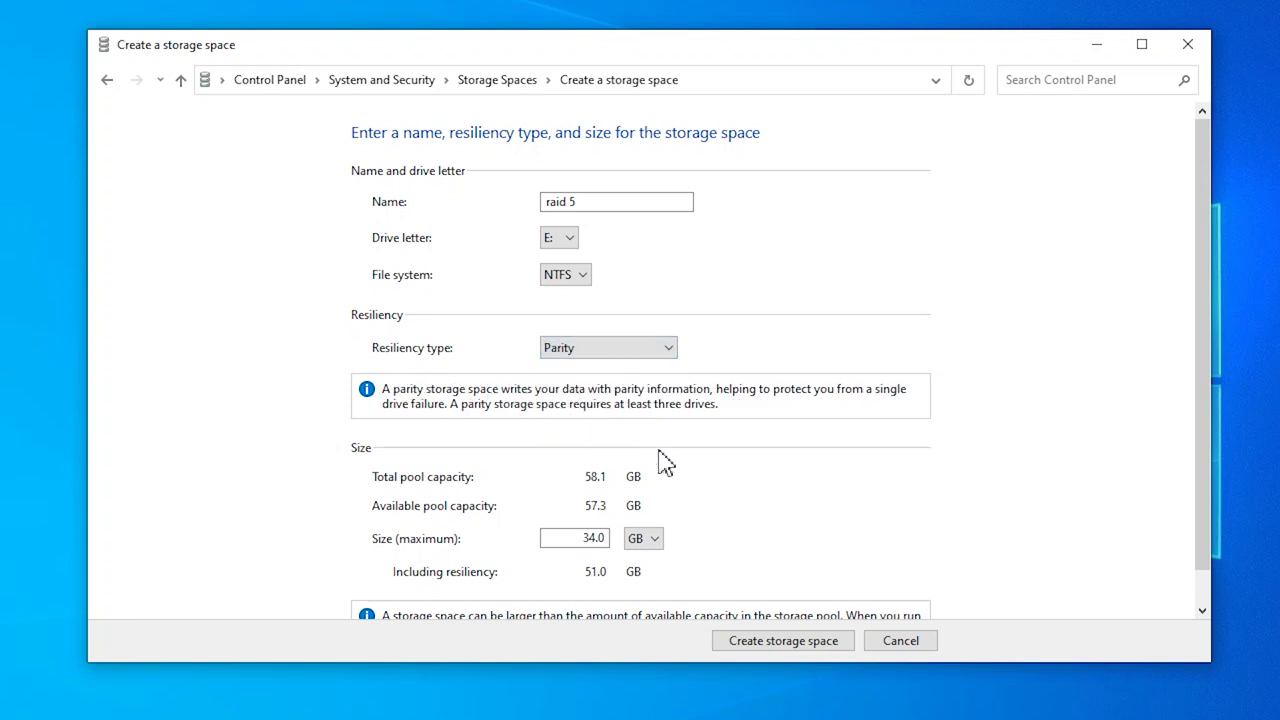
pyautogui.click(778, 648)
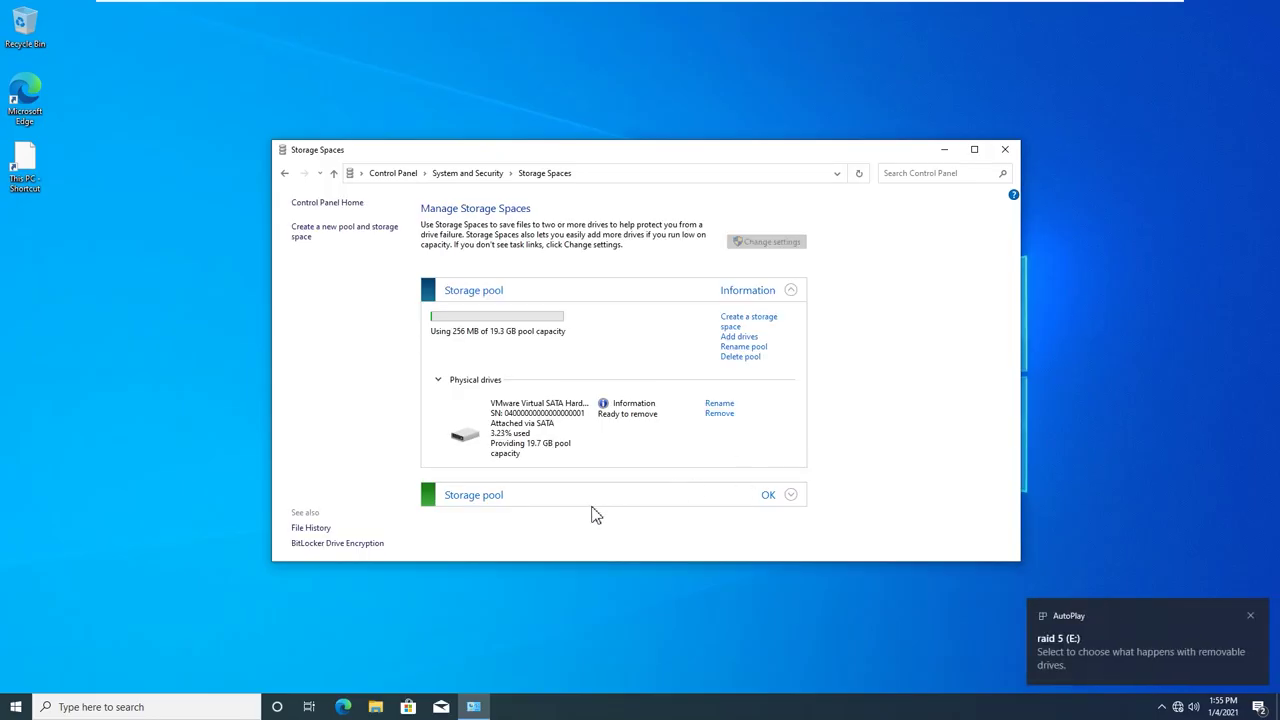
# Switch to File Explorer and check the raid 5 (E:) drive under This PC.
pyautogui.click(375, 708)
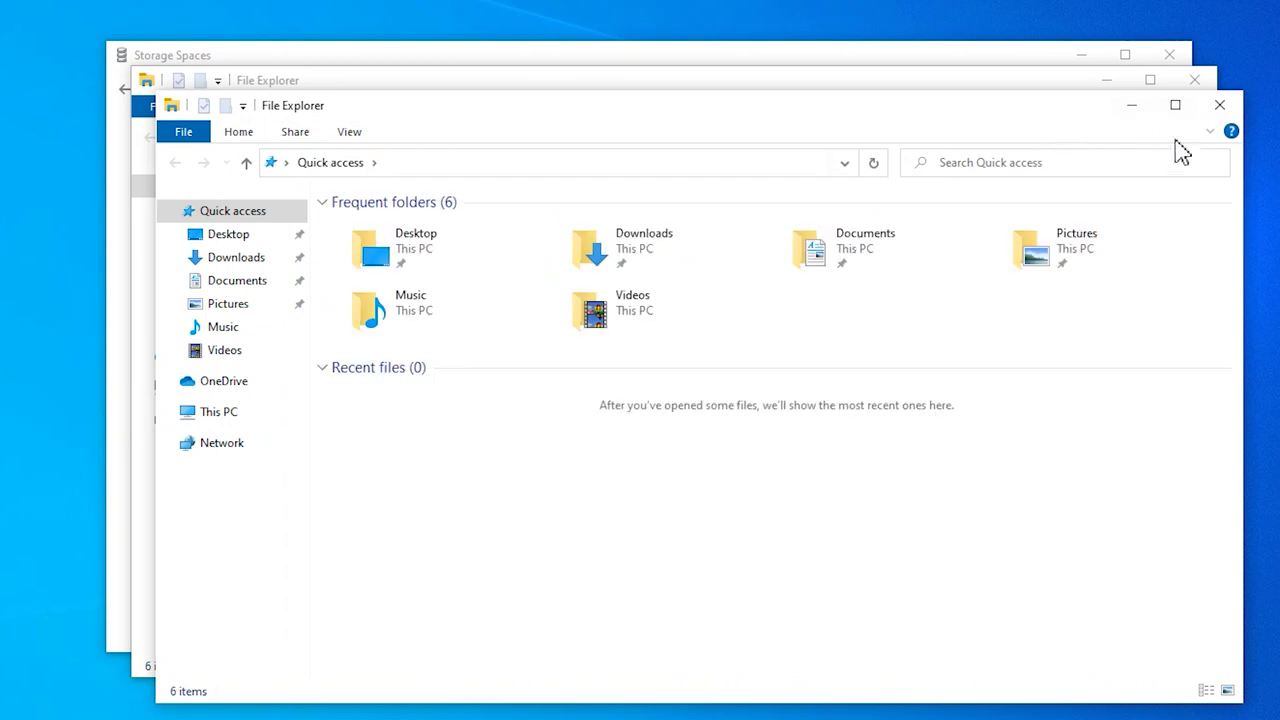
pyautogui.click(198, 418)
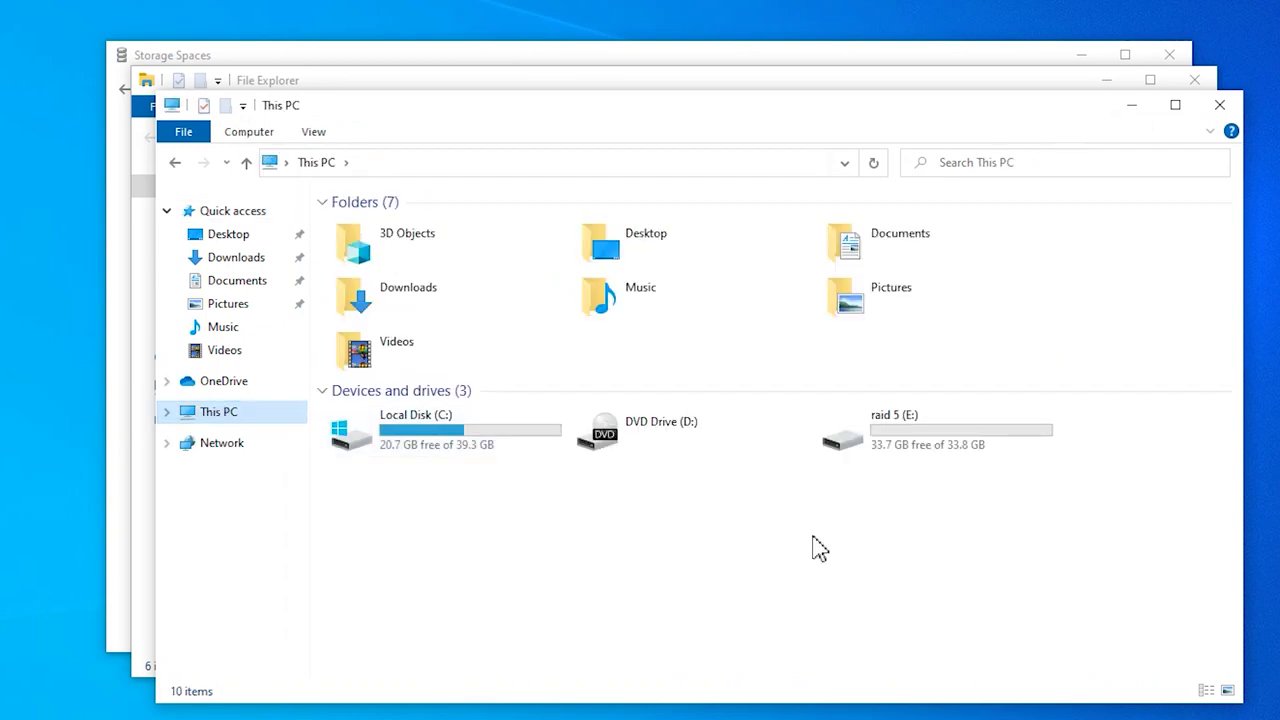
pyautogui.click(944, 432)
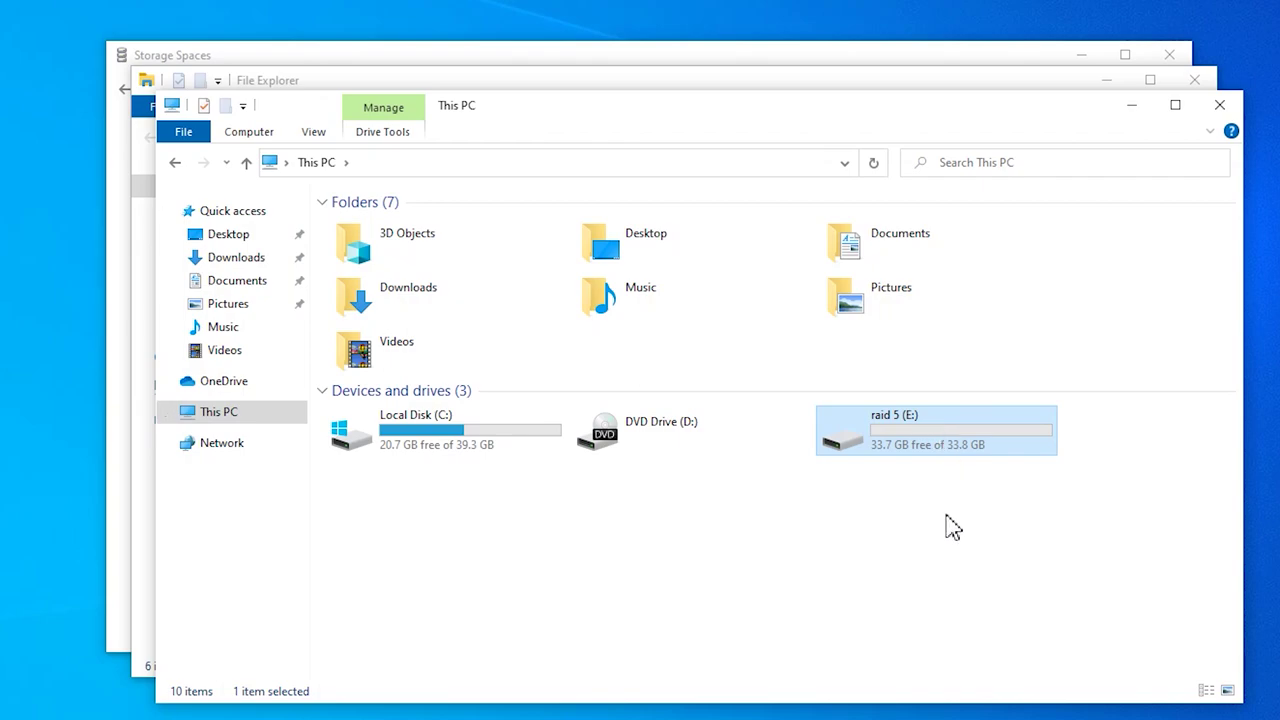